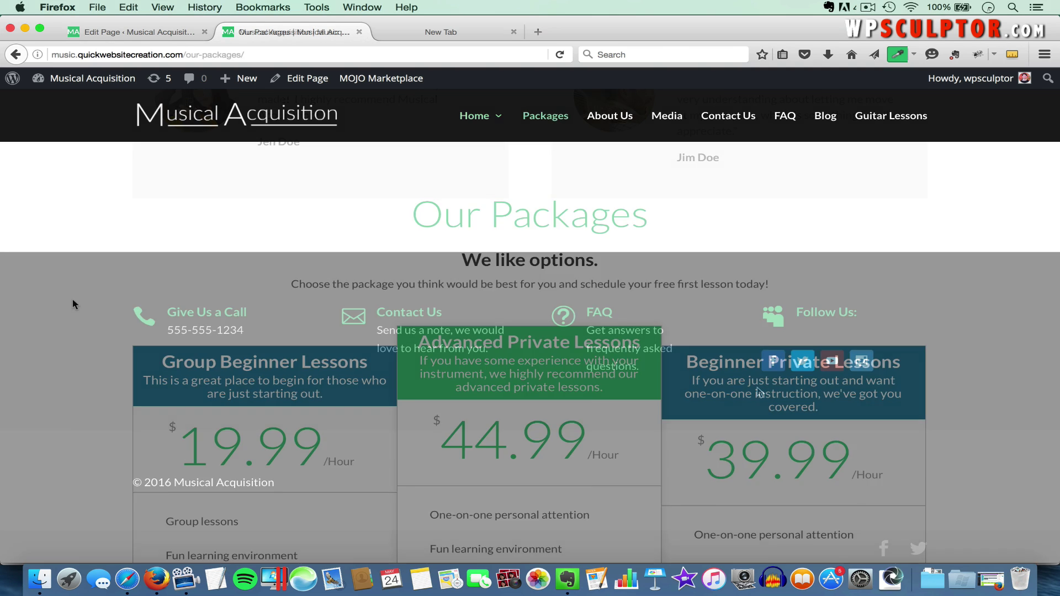
Step: Examine the home page's footer section with its call, contact, FAQ and social media columns
scroll(73, 304, "down", 10)
scroll(73, 304, "down", 3)
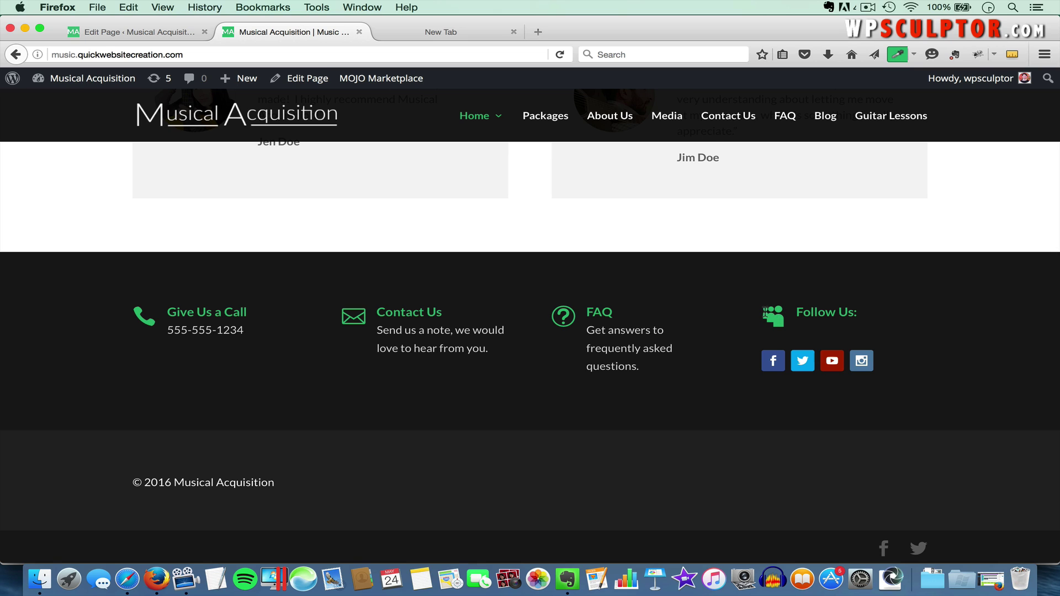
left_click_drag(644, 369, 608, 349)
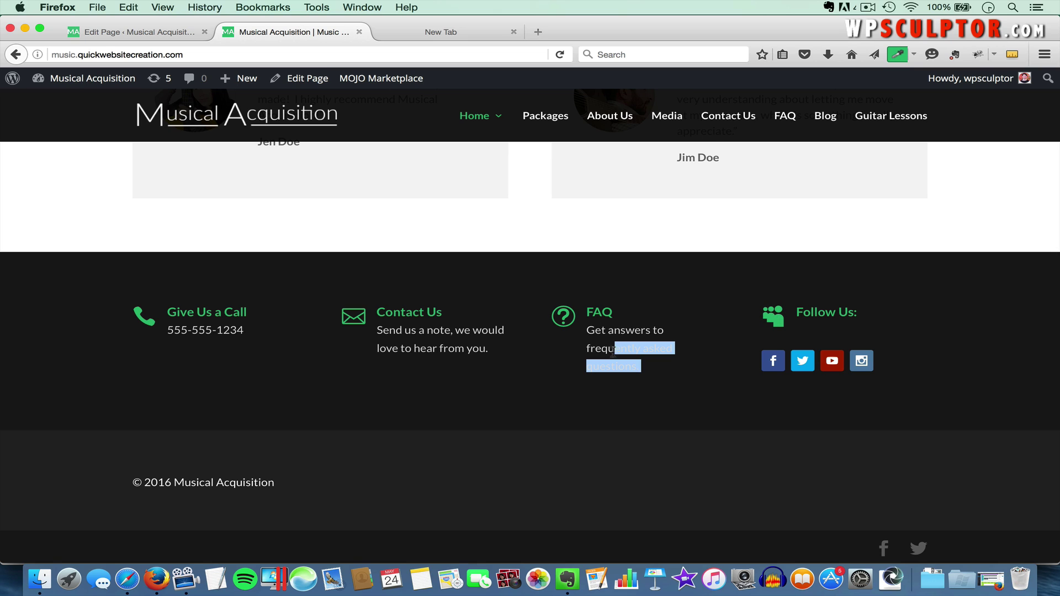
left_click(666, 380)
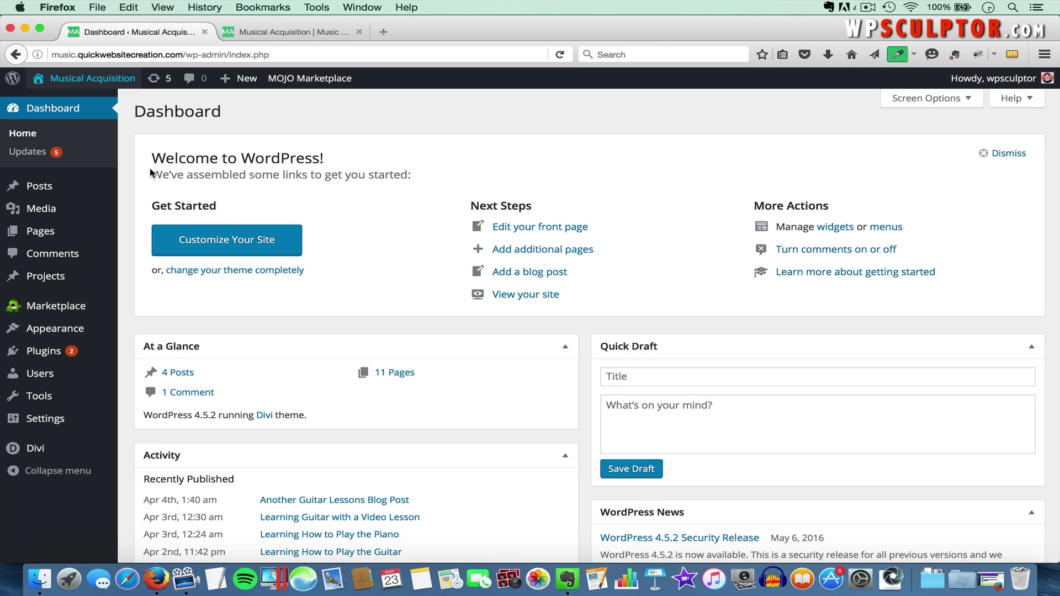
Step: Open the Home front page for editing from the list of all pages
mouse_move(113, 231)
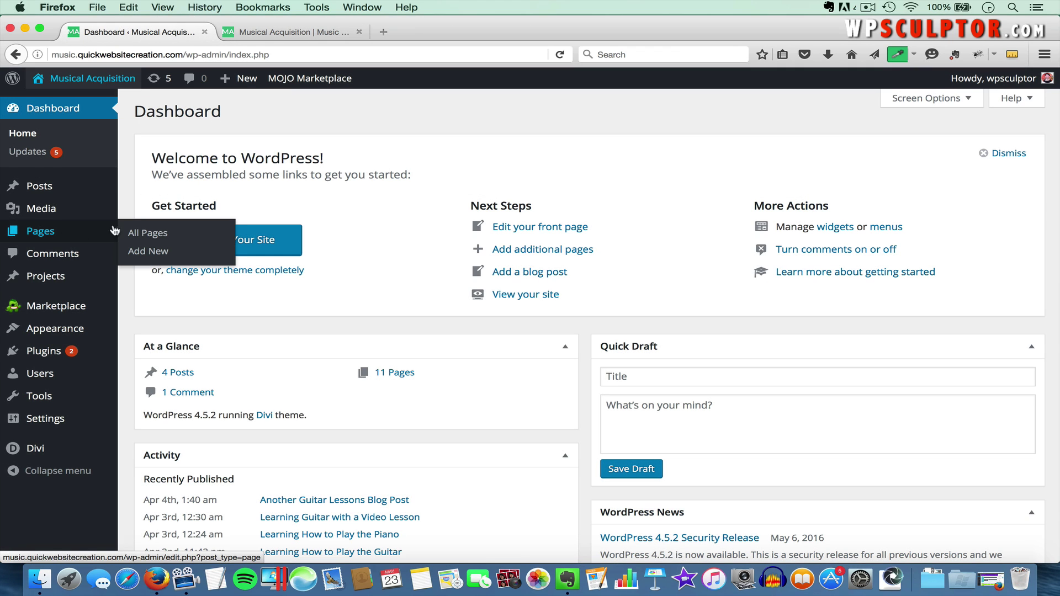
left_click(153, 234)
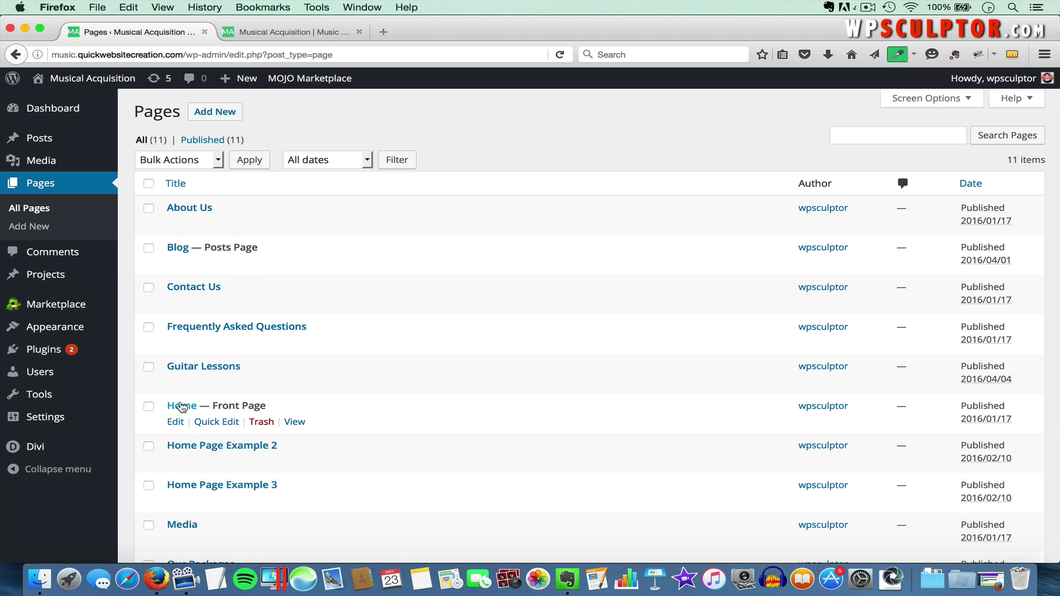
left_click(189, 408)
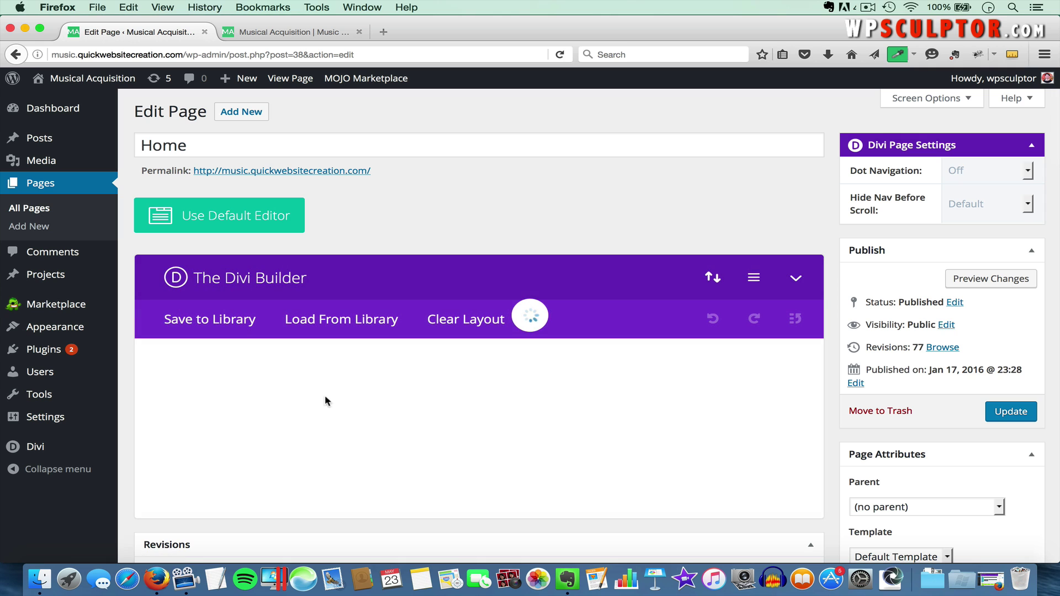
Step: Add a standard section below the testimonials section with a row of four 1/4 columns
scroll(505, 461, "down", 2)
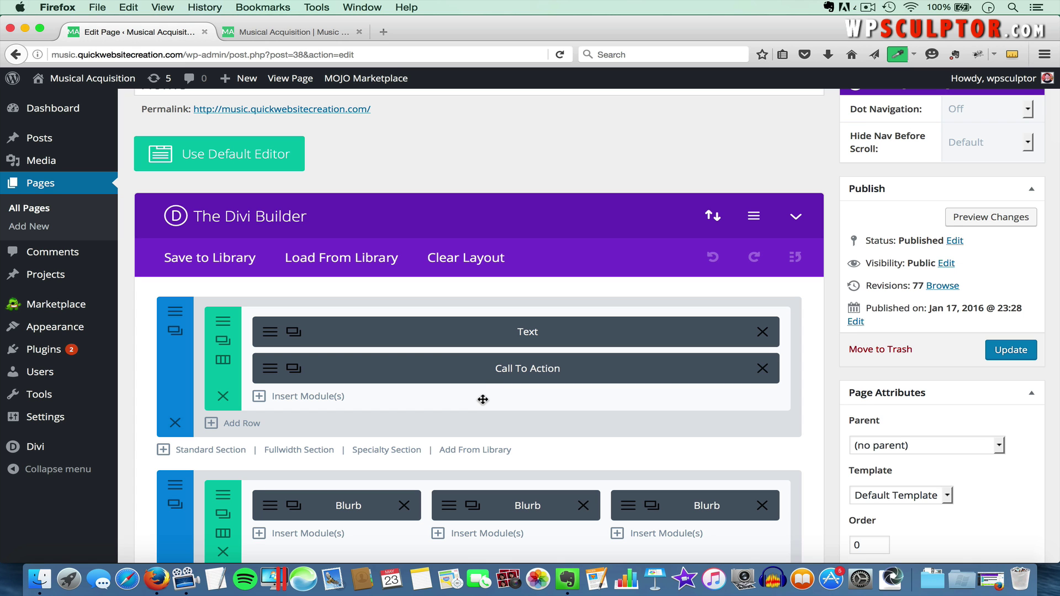
scroll(469, 428, "down", 10)
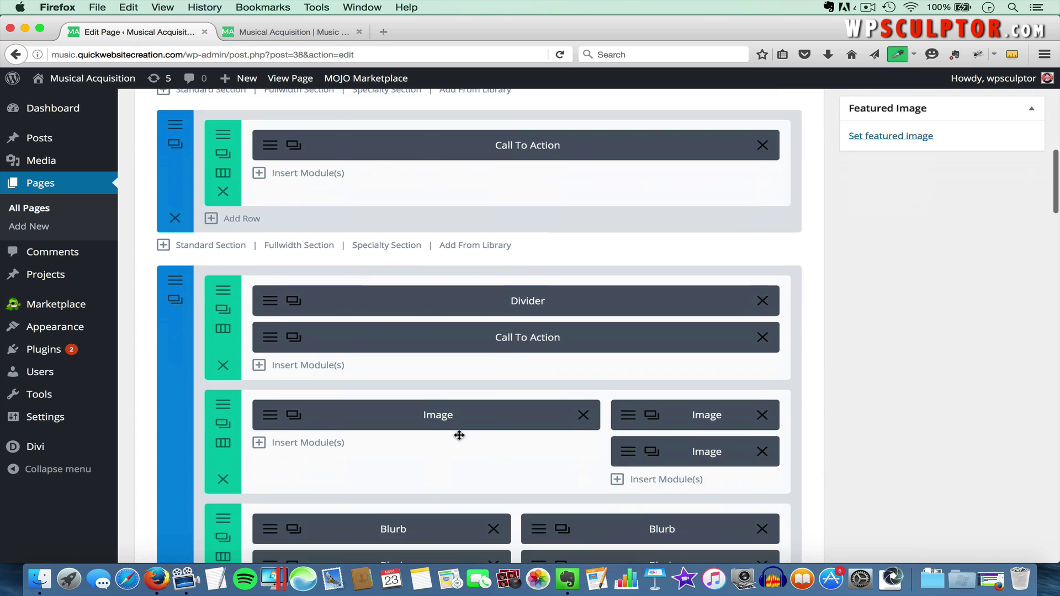
scroll(459, 436, "down", 10)
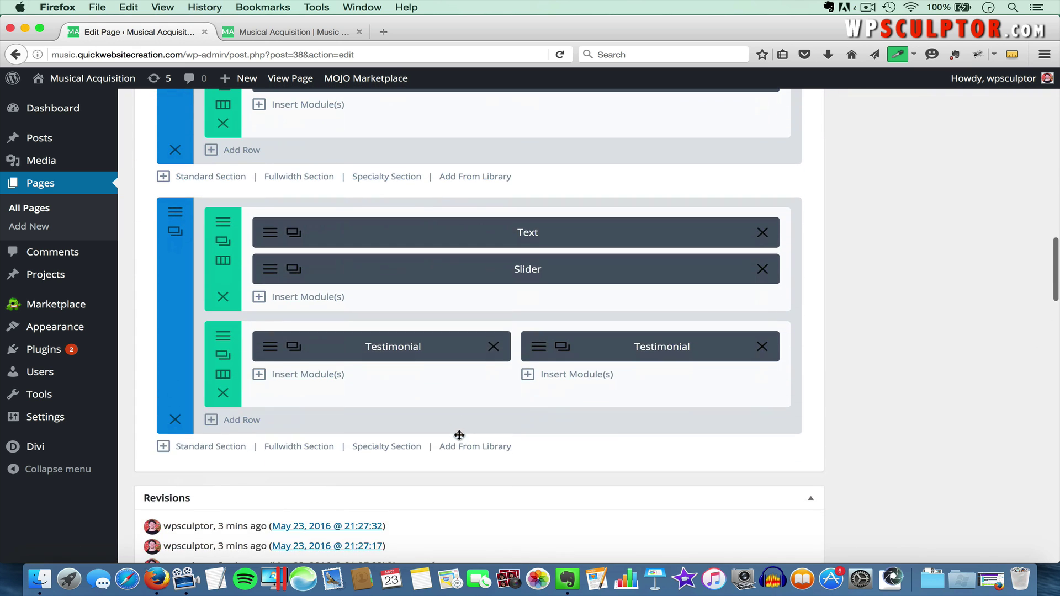
left_click(207, 453)
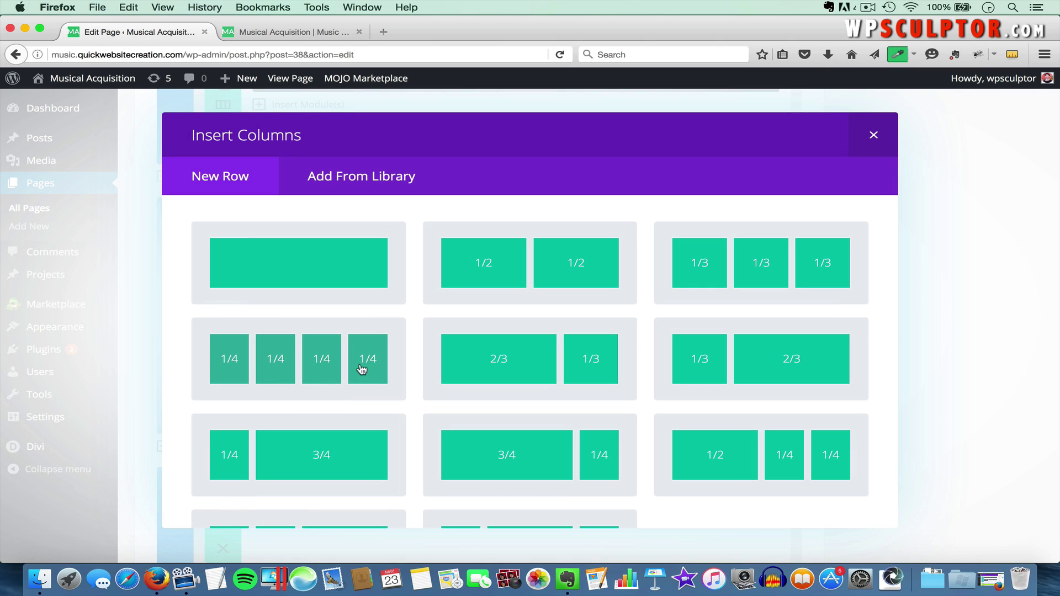
left_click(297, 356)
scroll(322, 426, "down", 3)
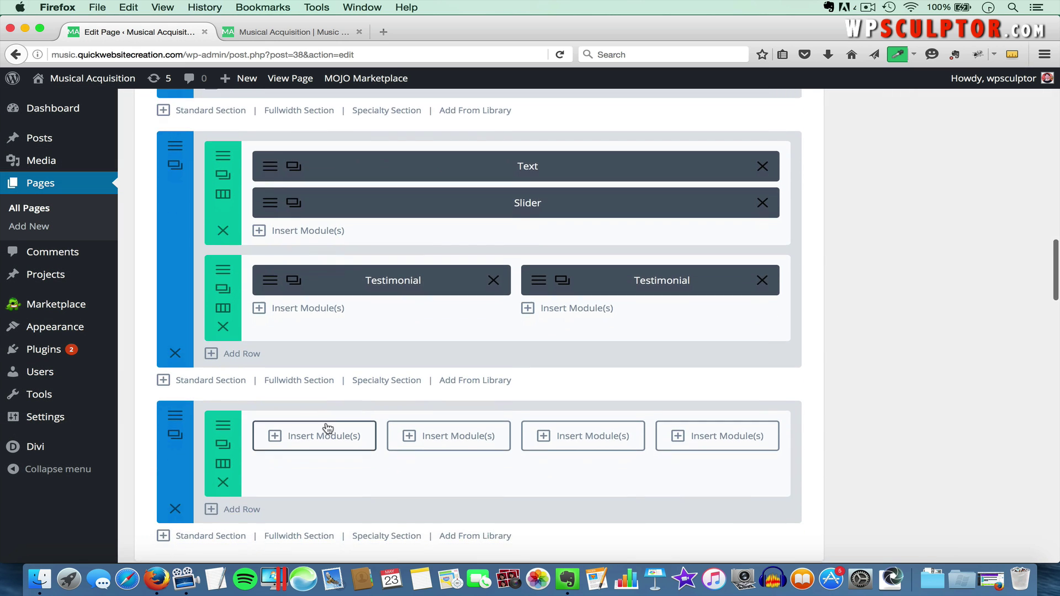
scroll(328, 428, "down", 1)
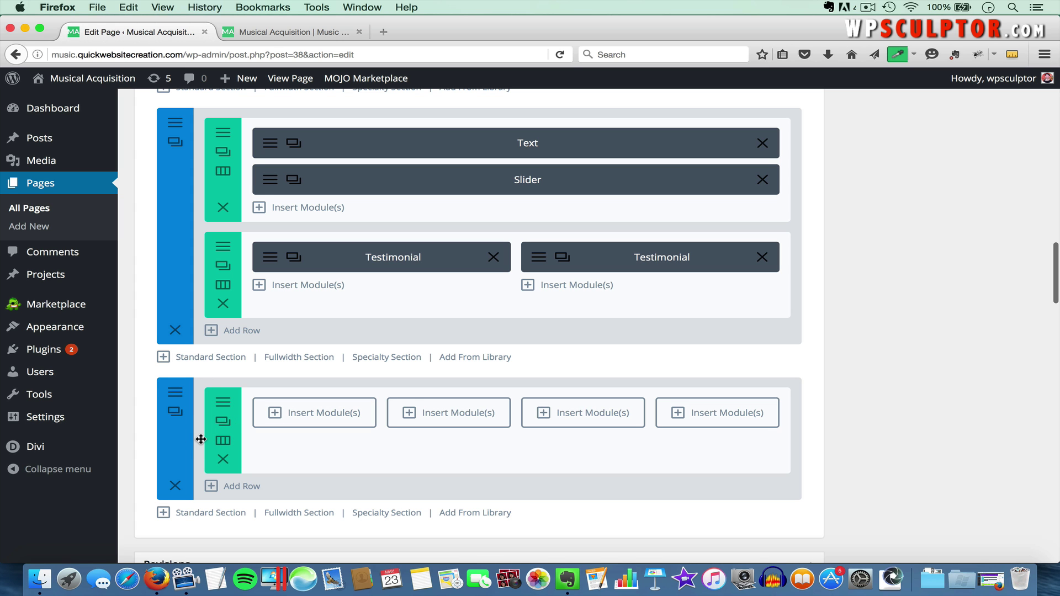
Step: Sample the dark colour of the live home page's bottommost footer bar with the eyedropper, and return to the page editor
mouse_move(337, 64)
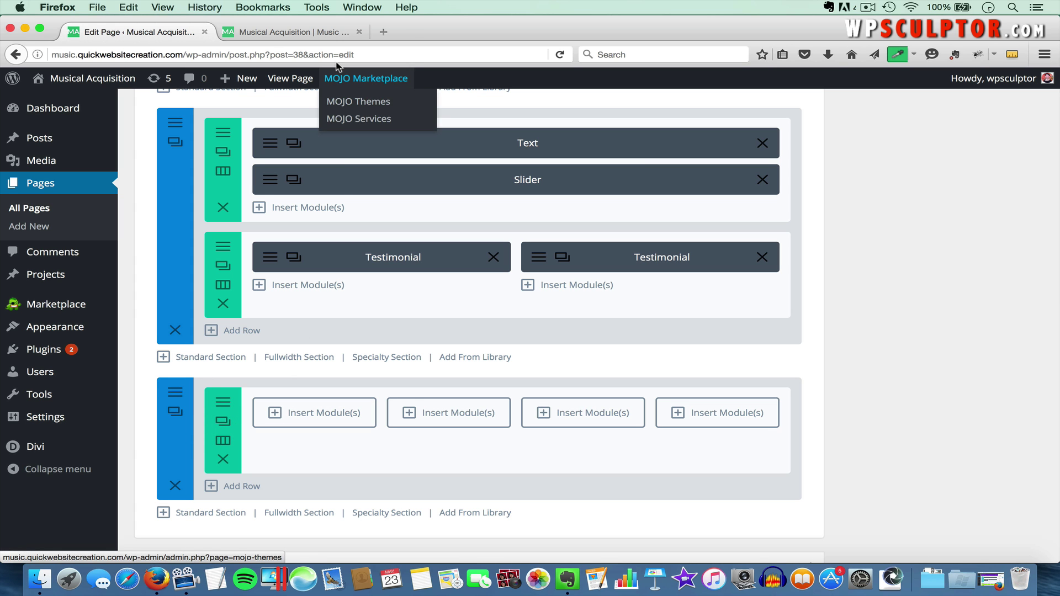
left_click(300, 31)
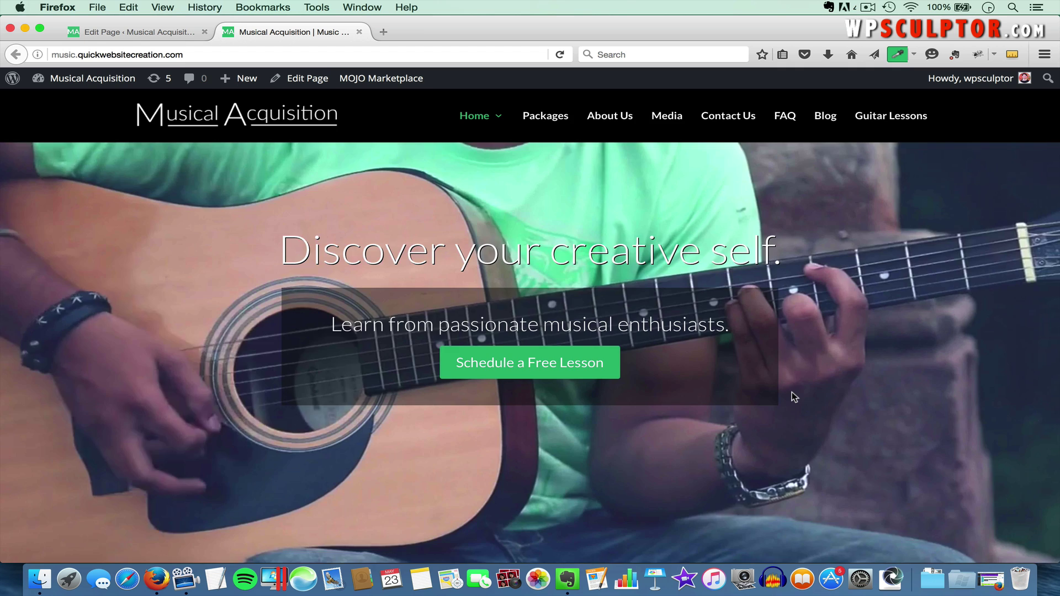
scroll(792, 393, "down", 20)
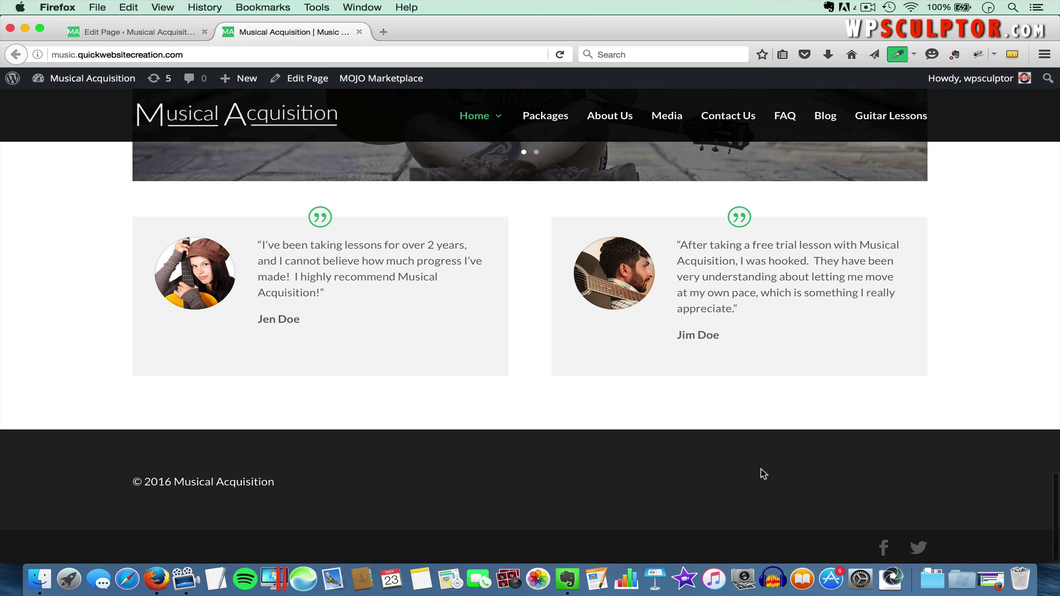
left_click(897, 56)
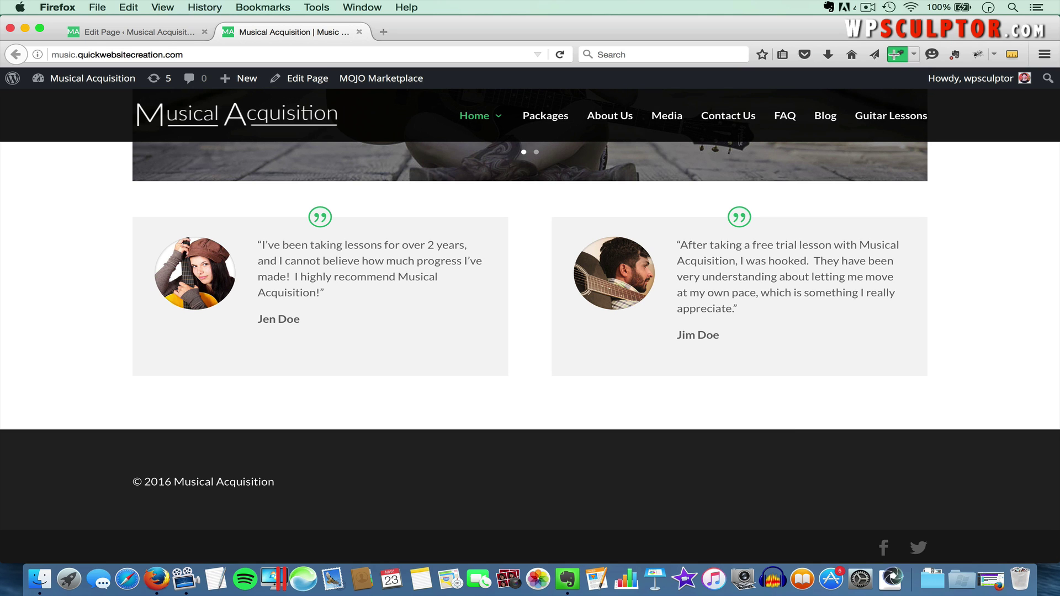
left_click(687, 548)
left_click(139, 34)
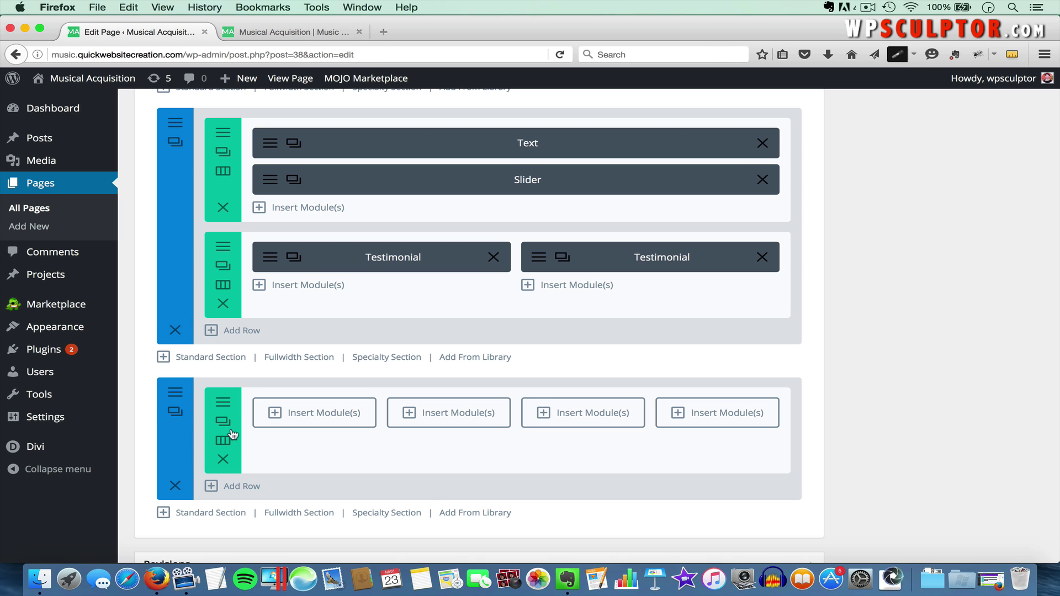
Step: Set the new four-column section's background color to the sampled #171717 and save its settings
left_click(175, 395)
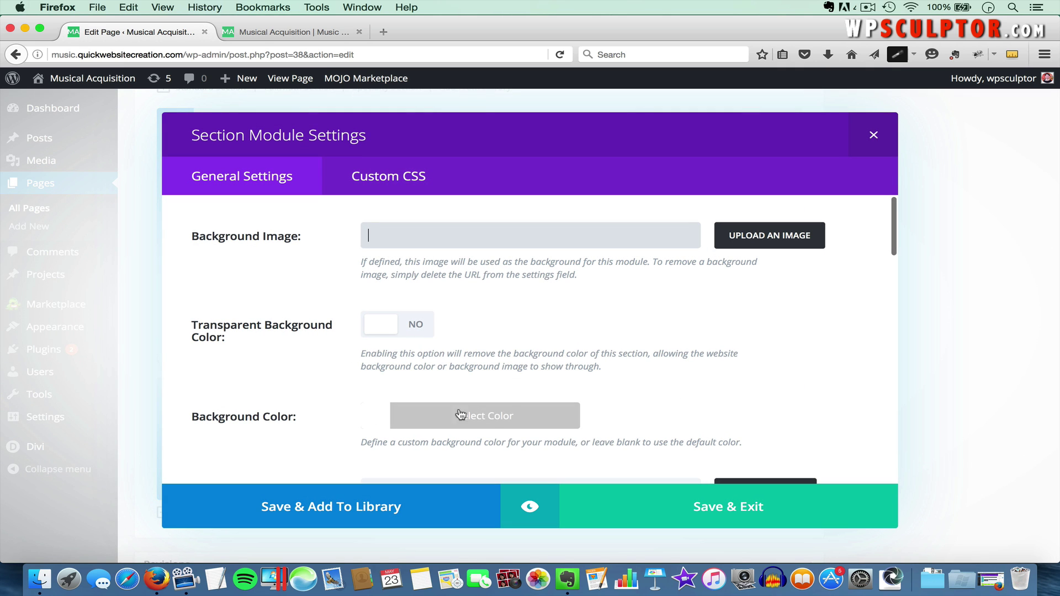
left_click(495, 424)
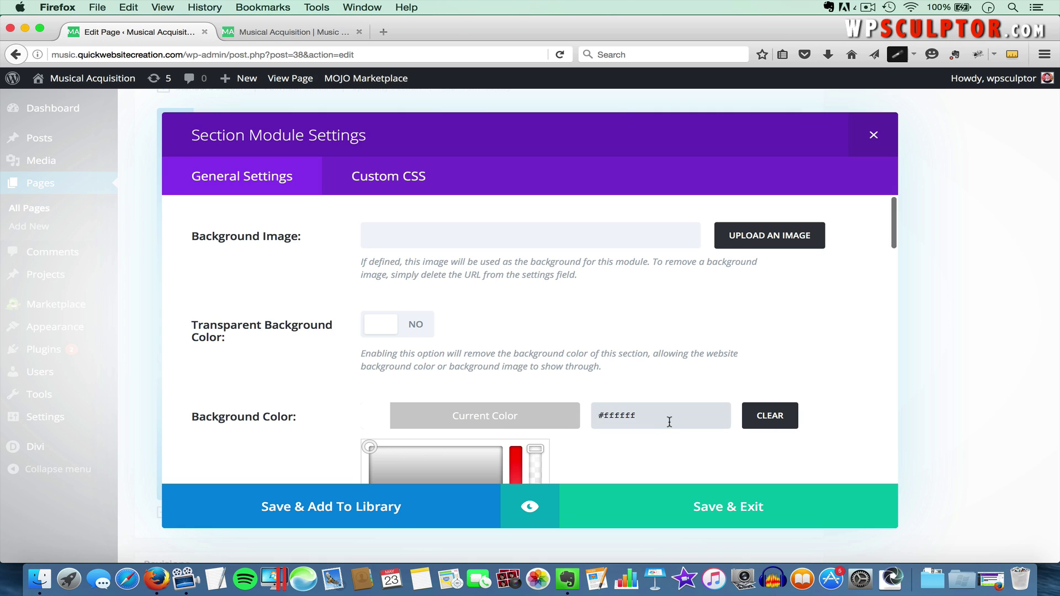
key("super+a")
key("BackSpace")
key("super+v")
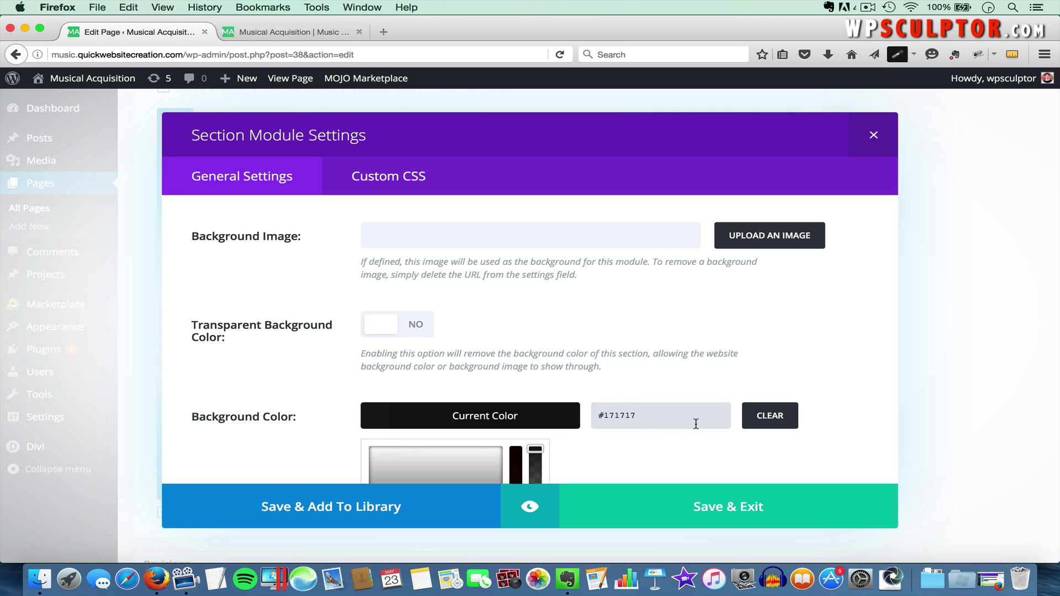
left_click(717, 505)
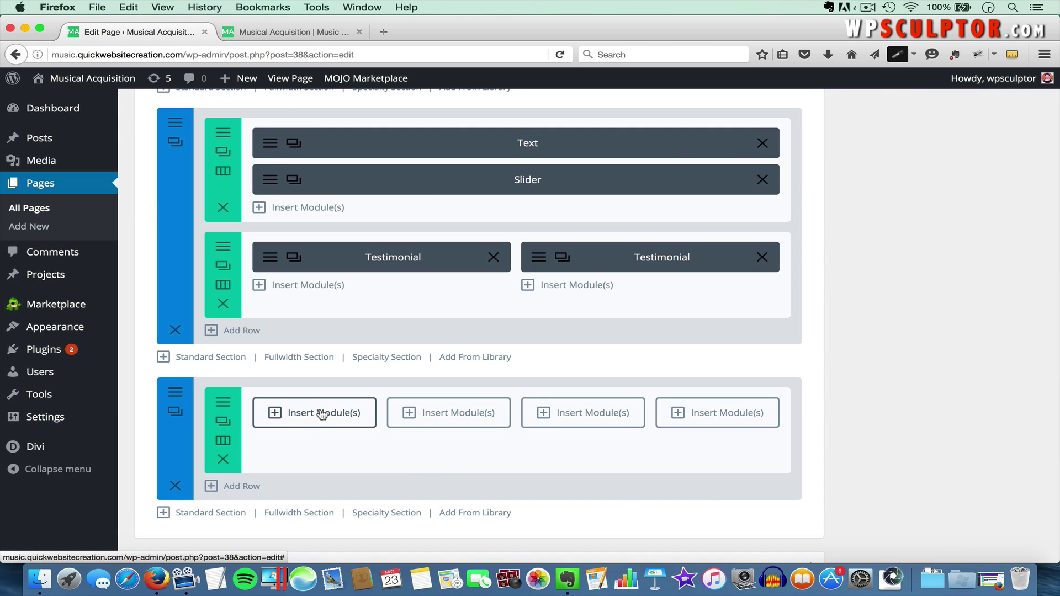
Step: Insert a Blurb module in the new row's first column and title it "Give Us a Call"
left_click(322, 414)
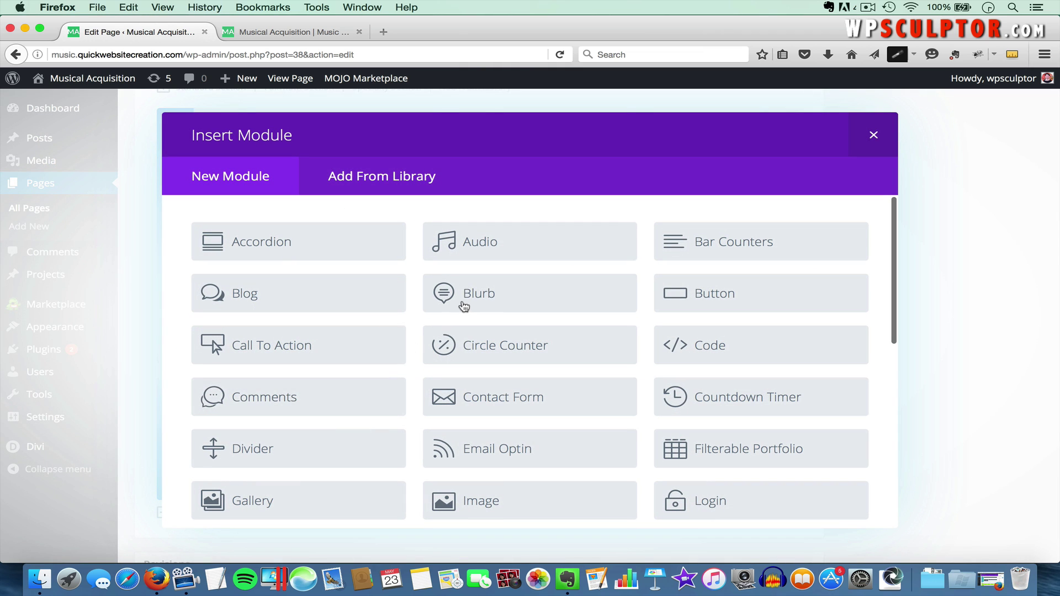
left_click(495, 295)
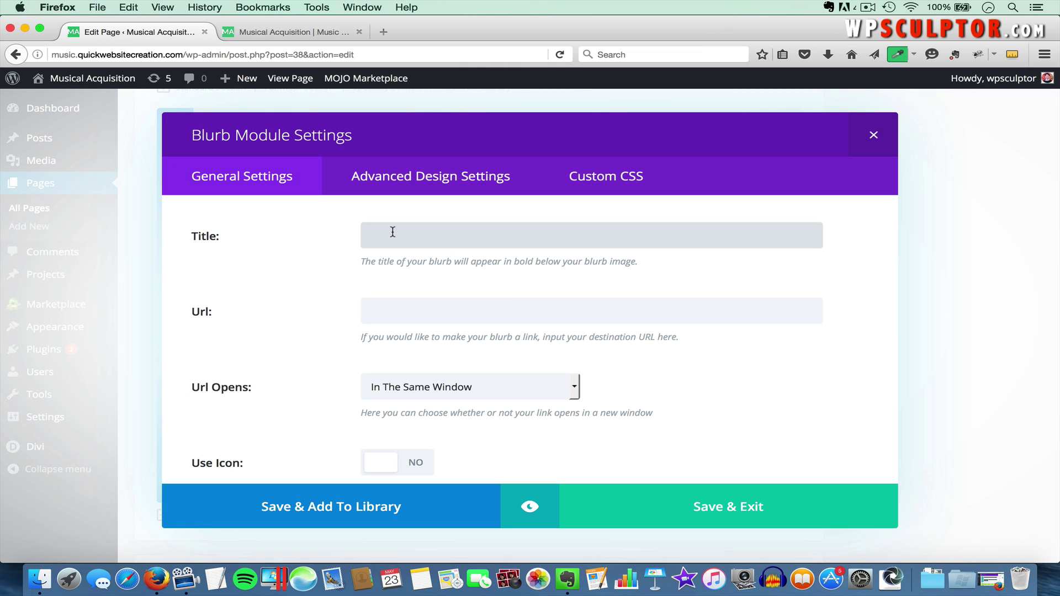
type("Give Us a Call")
Step: Enable Use Icon for the blurb and choose the solid telephone handset icon
scroll(430, 322, "down", 1)
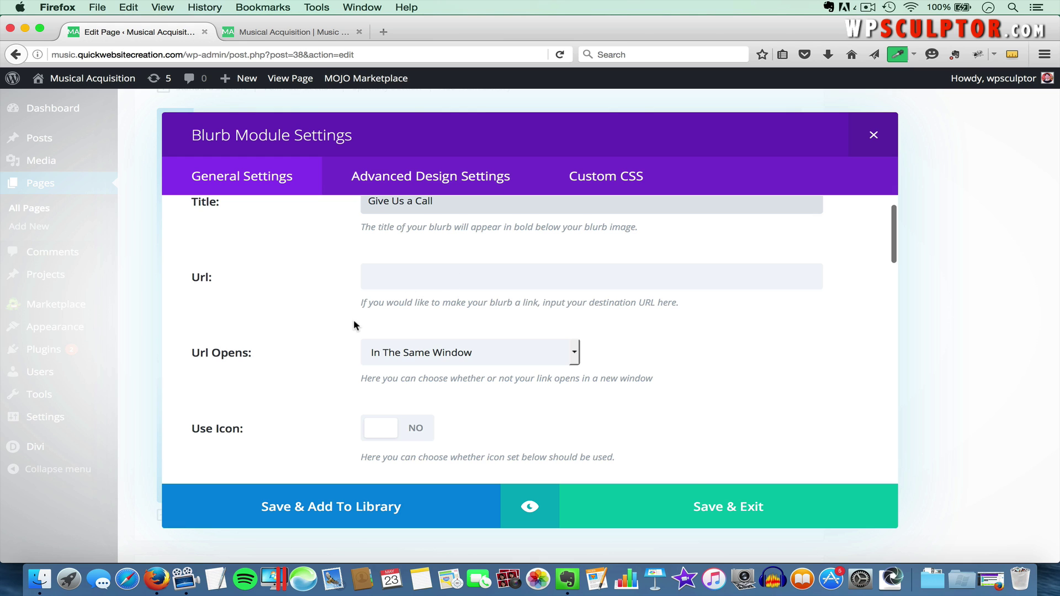
scroll(358, 322, "down", 3)
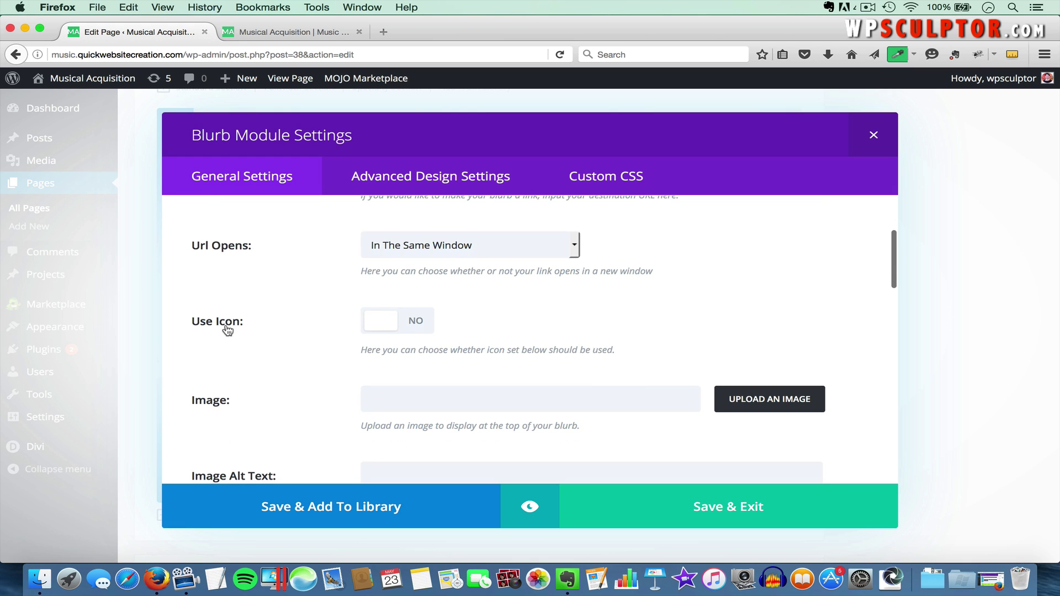
left_click(411, 321)
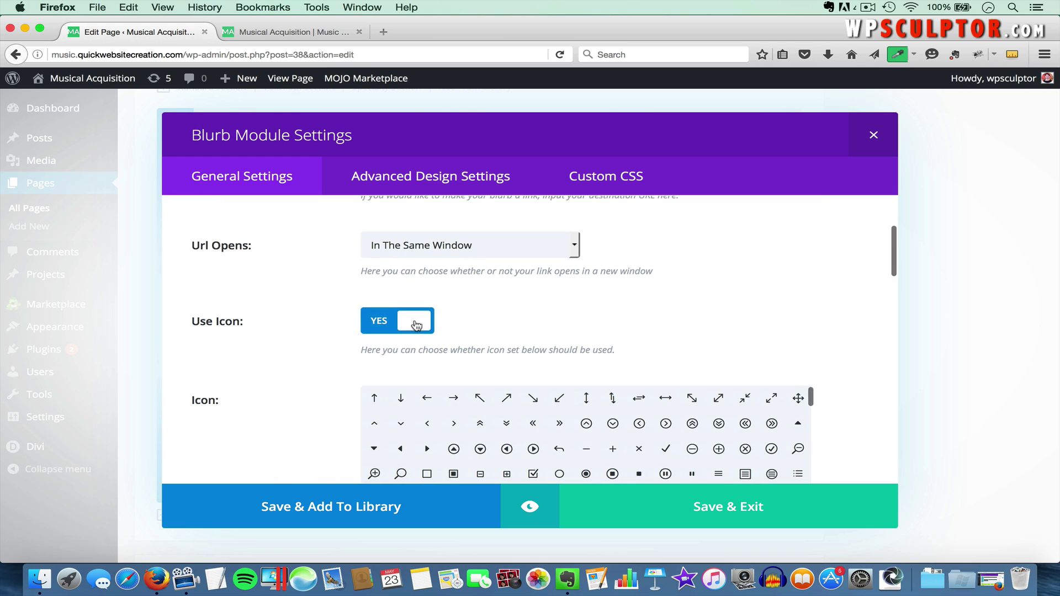
scroll(627, 320, "down", 3)
scroll(539, 320, "down", 5)
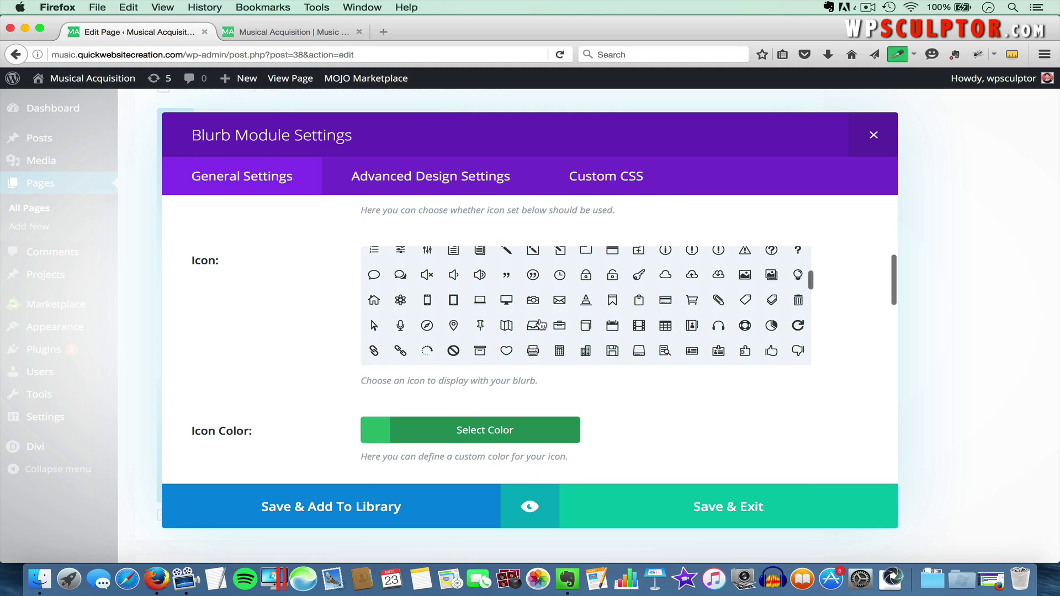
scroll(540, 324, "down", 5)
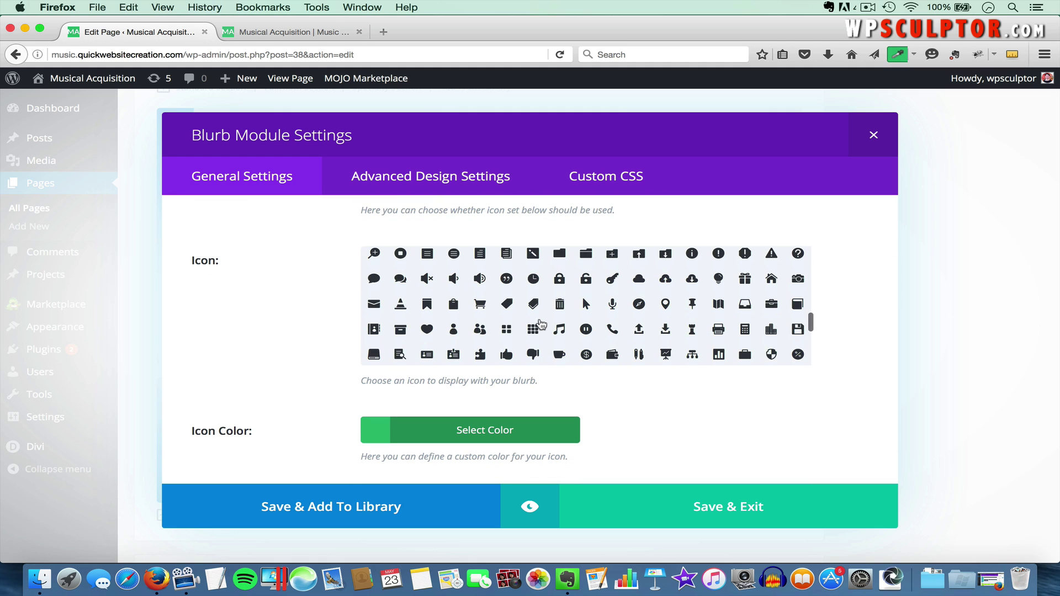
left_click(613, 317)
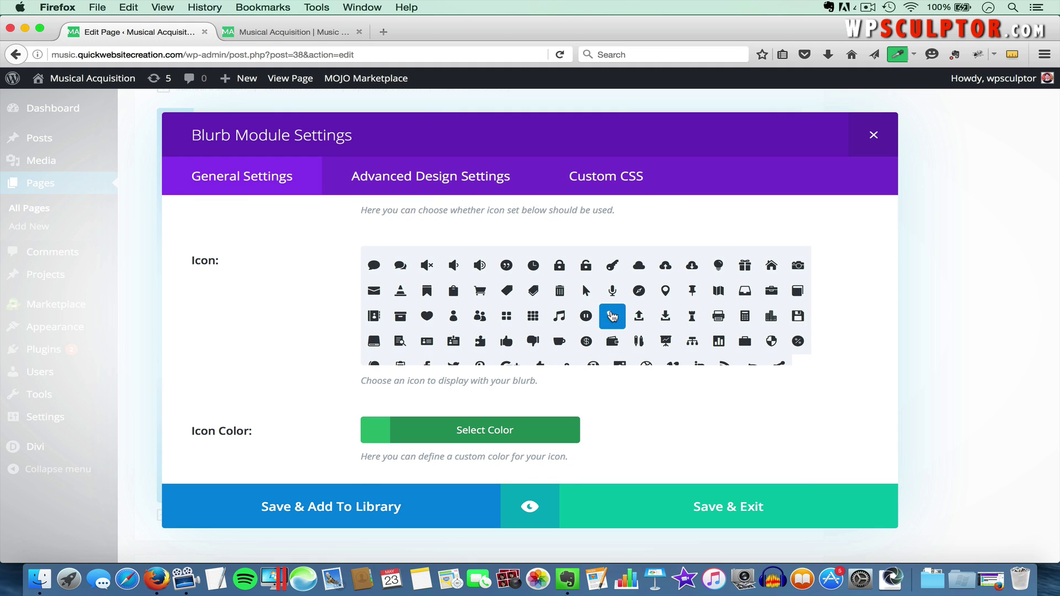
Step: Set the blurb's image/icon placement to Left and its image/icon animation to No Animation
scroll(630, 395, "down", 3)
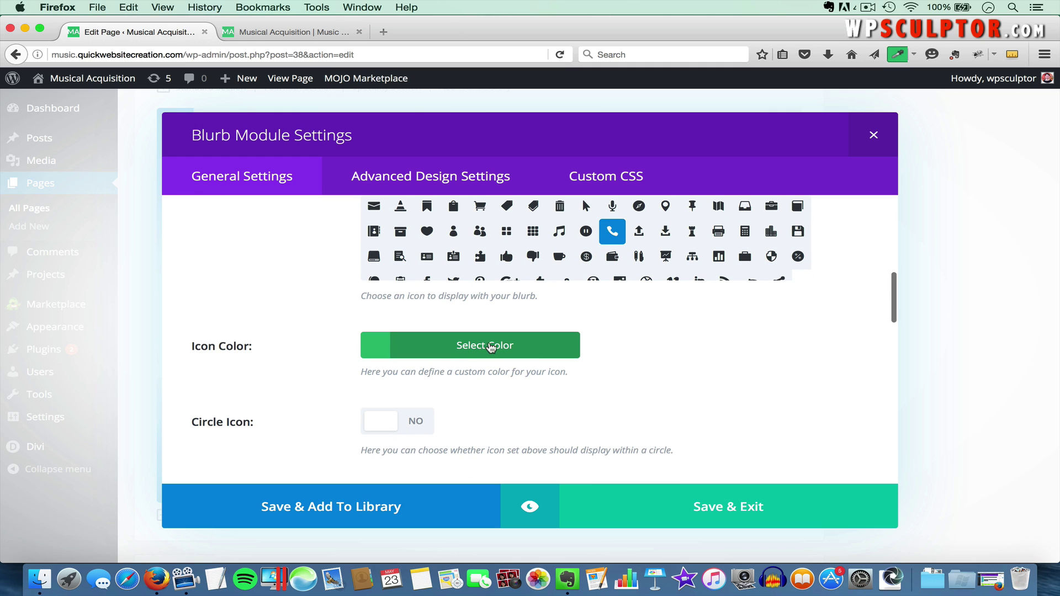
scroll(492, 376, "down", 3)
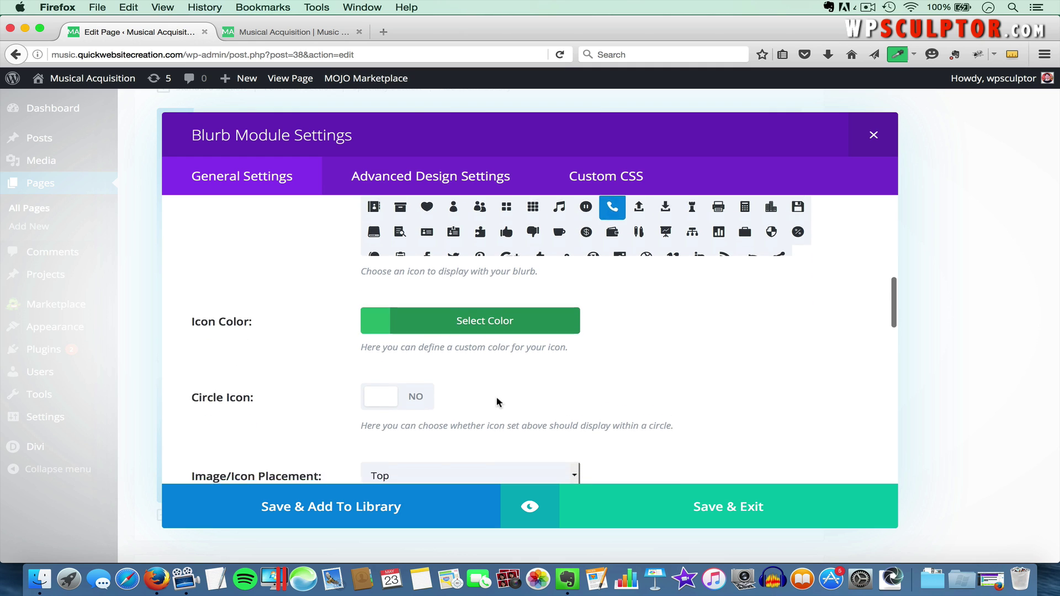
scroll(499, 402, "down", 2)
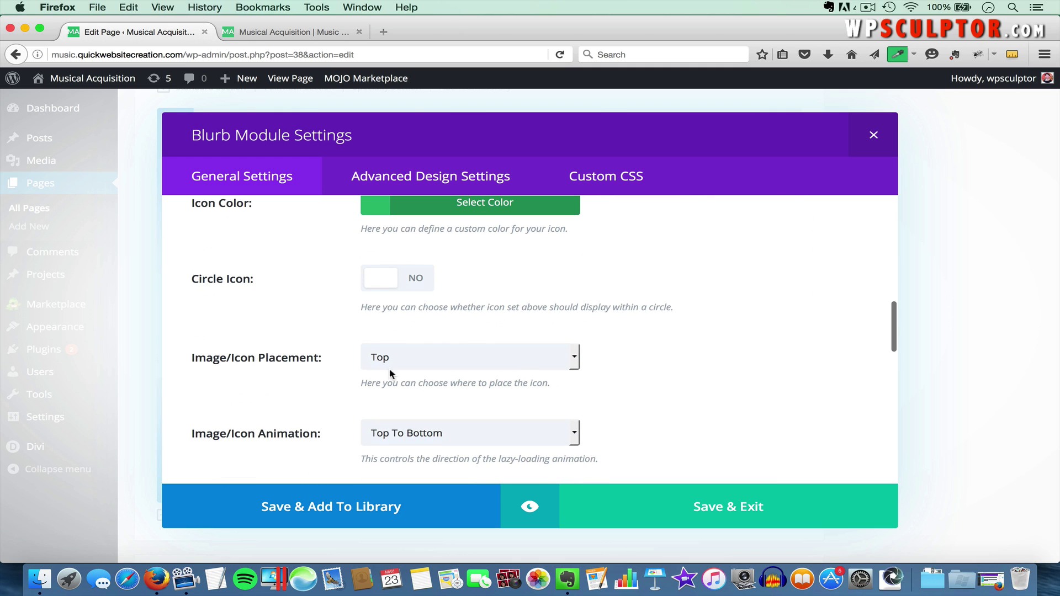
left_click(453, 356)
left_click(420, 388)
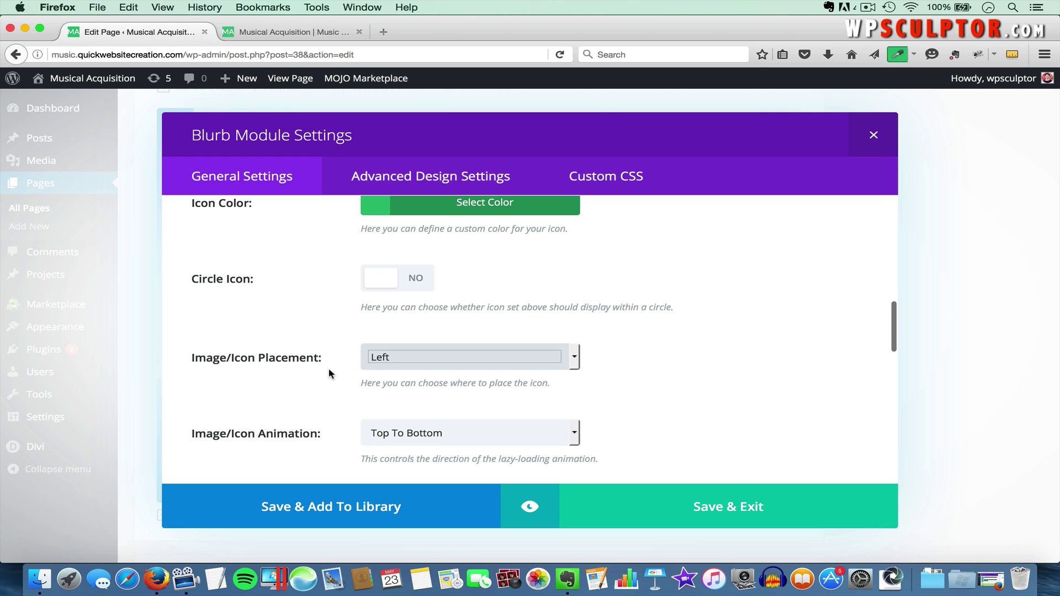
scroll(489, 390, "down", 2)
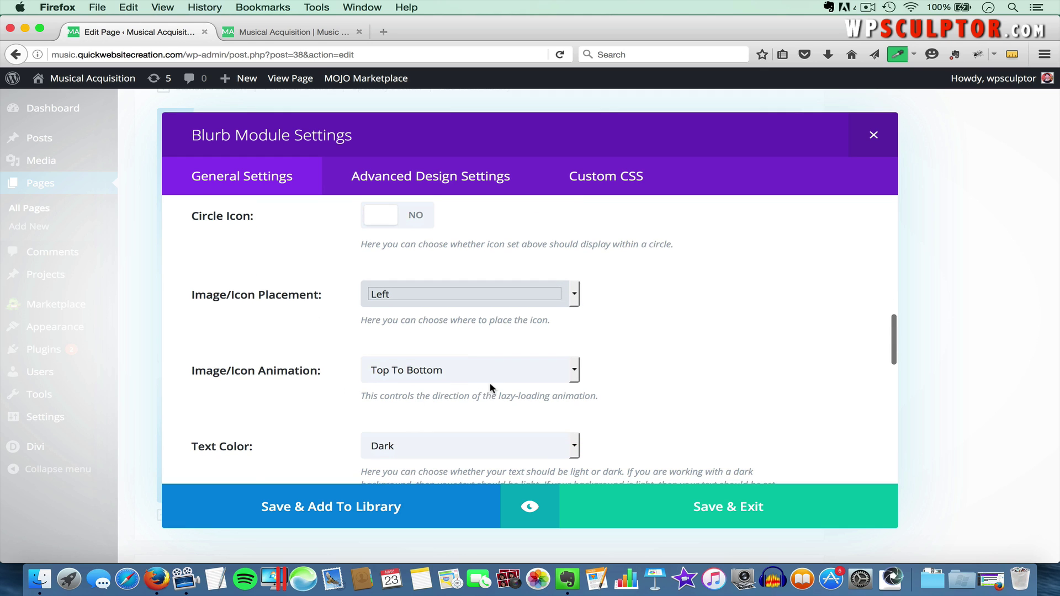
left_click(456, 373)
left_click(437, 440)
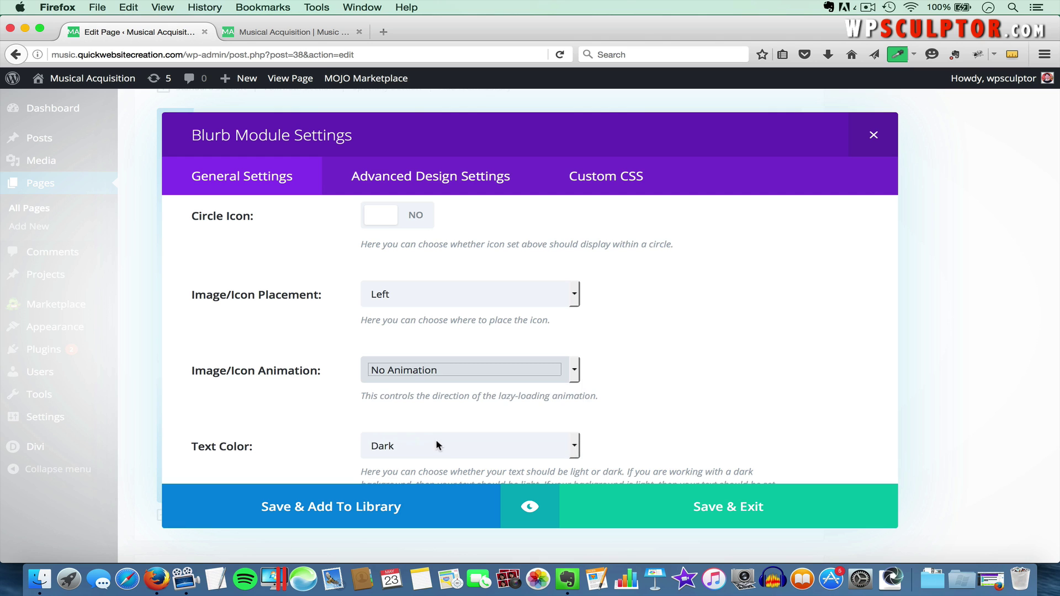
Step: Enter the business phone number as the blurb's main content text
scroll(589, 432, "down", 3)
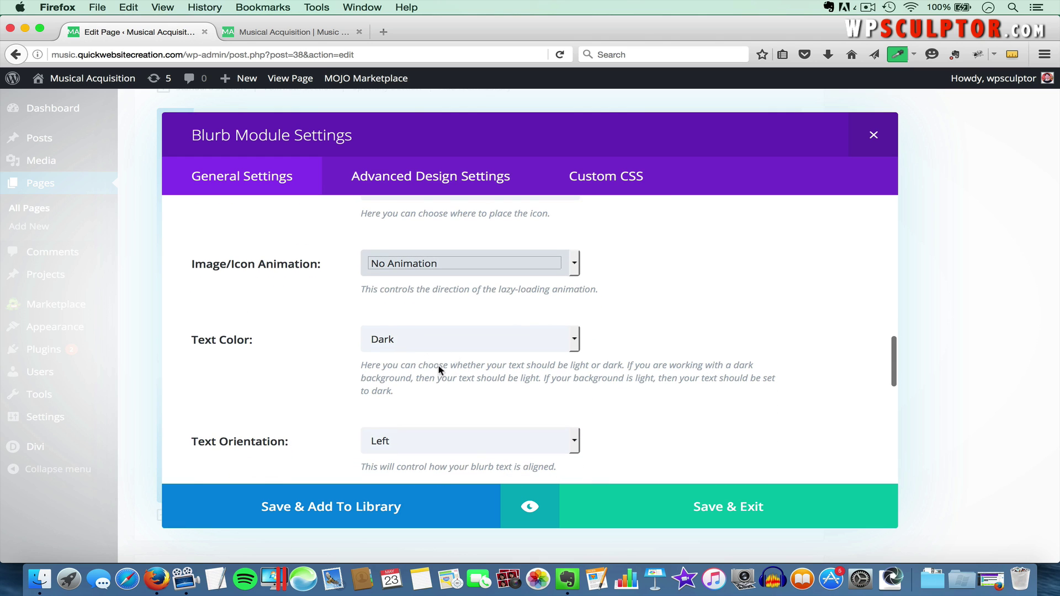
scroll(428, 365, "down", 3)
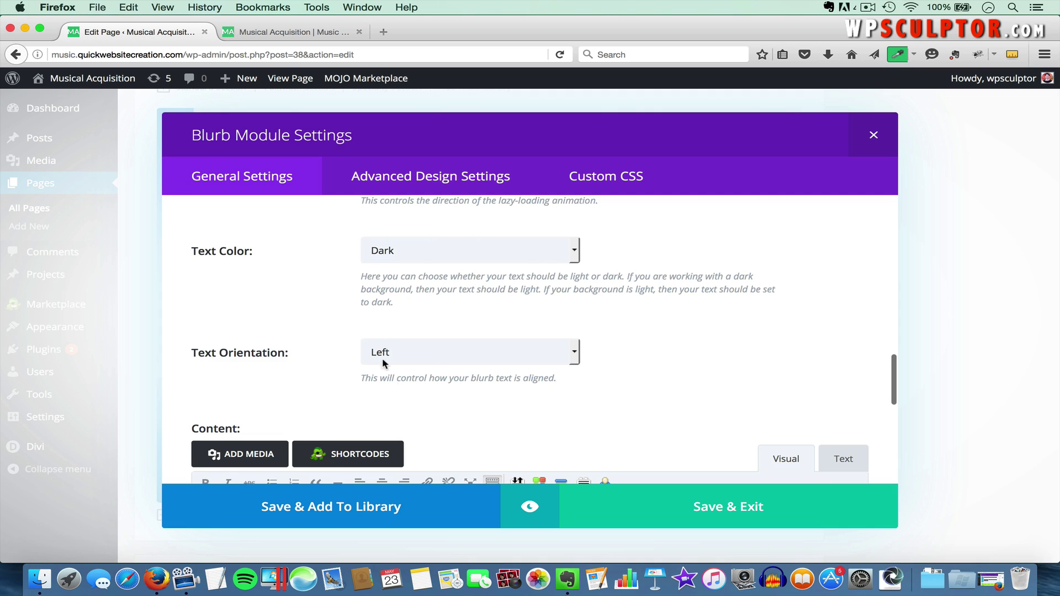
scroll(429, 402, "down", 5)
left_click(350, 399)
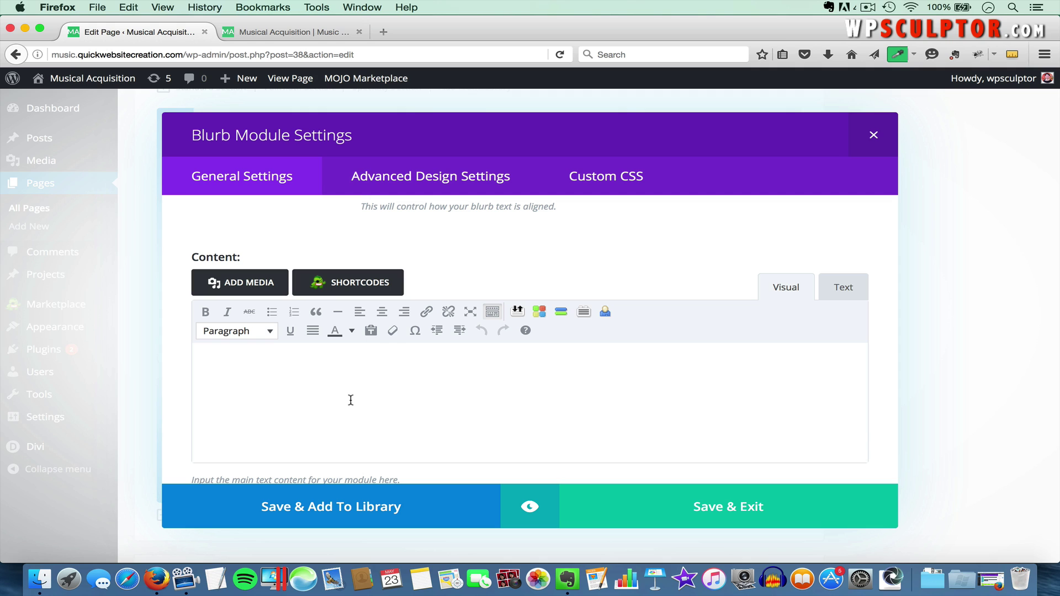
type("555-555-5555")
Step: Enable a custom header text color in the blurb's advanced design settings and sample the green of the live home page's envelope icon
left_click(439, 184)
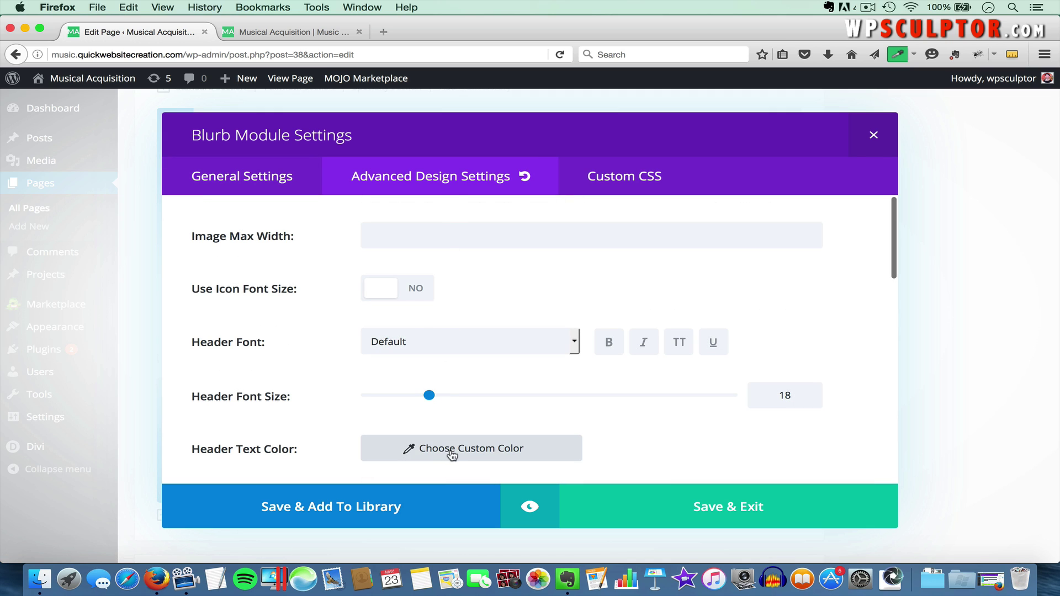
left_click(467, 456)
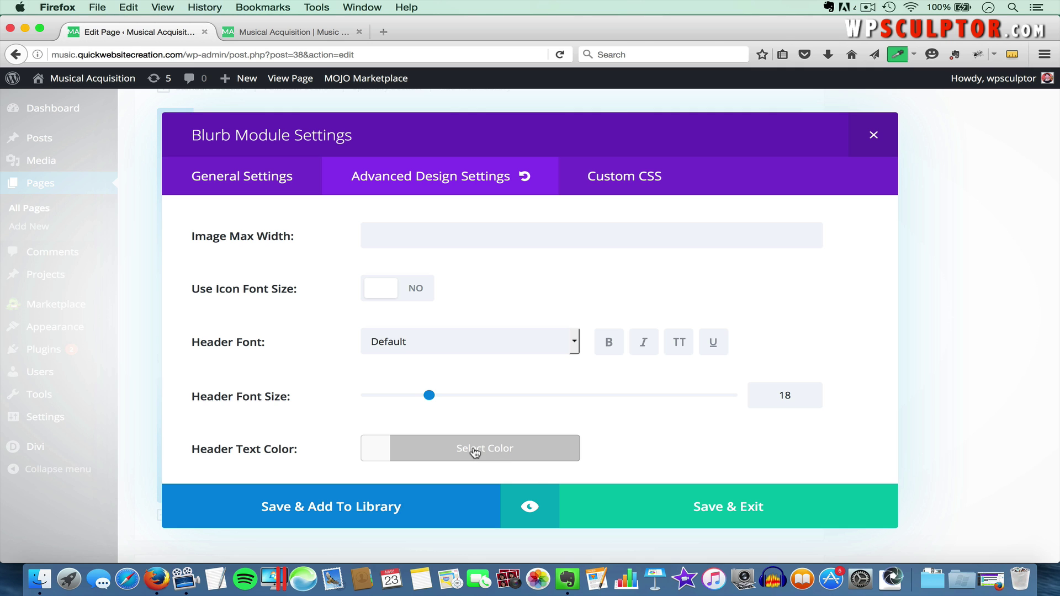
left_click(468, 452)
left_click(628, 445)
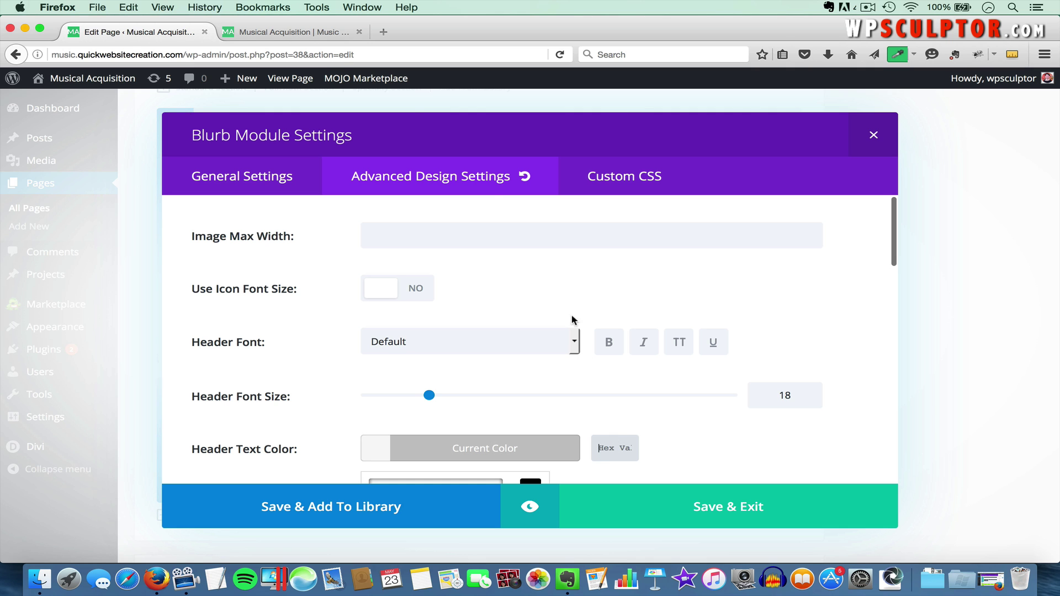
left_click(315, 33)
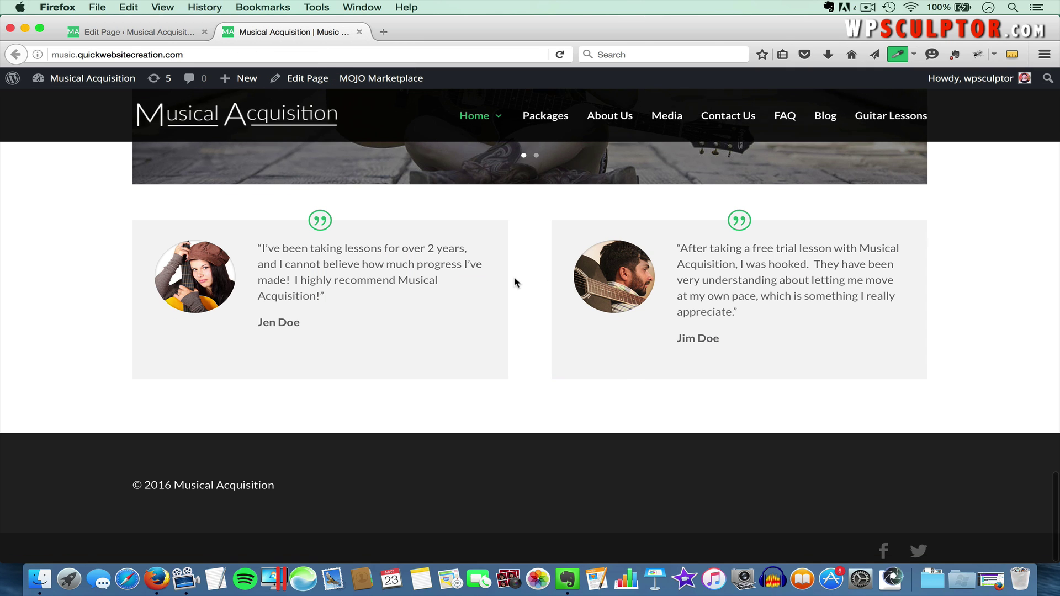
scroll(515, 276, "up", 10)
scroll(515, 277, "up", 15)
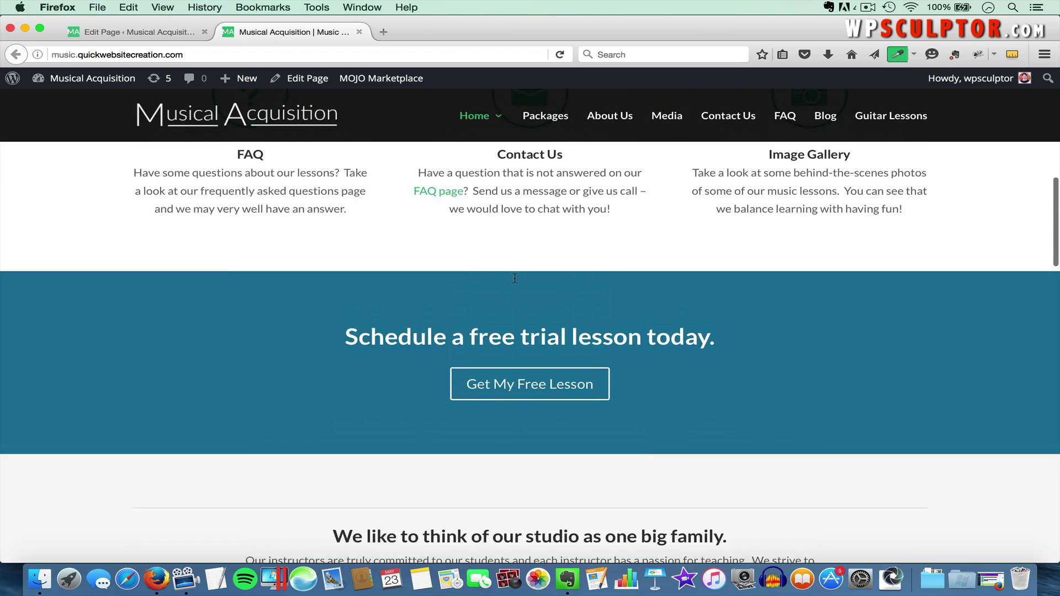
scroll(514, 278, "up", 2)
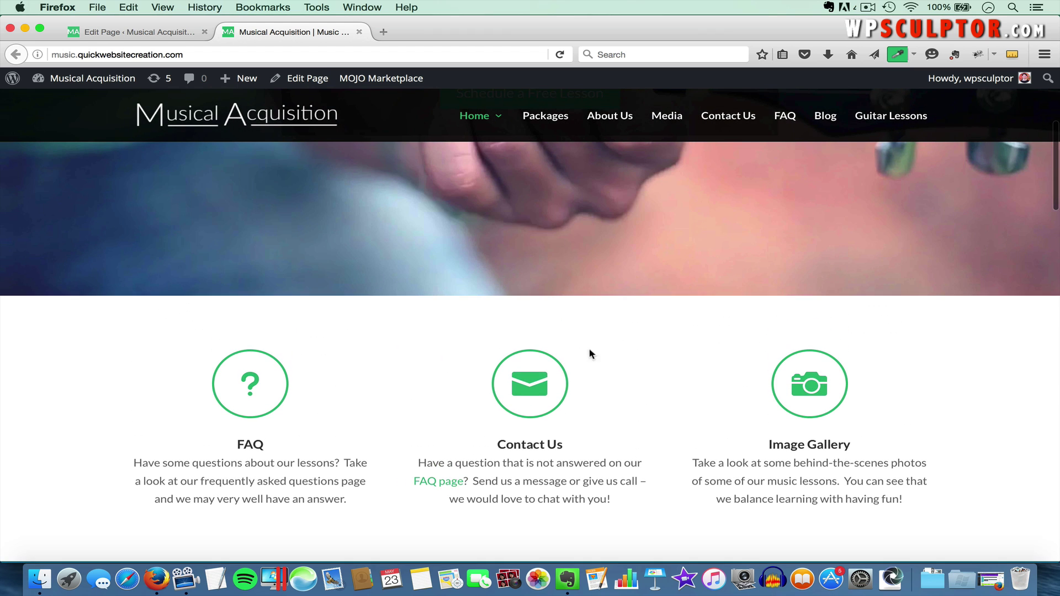
left_click(898, 57)
left_click(544, 391)
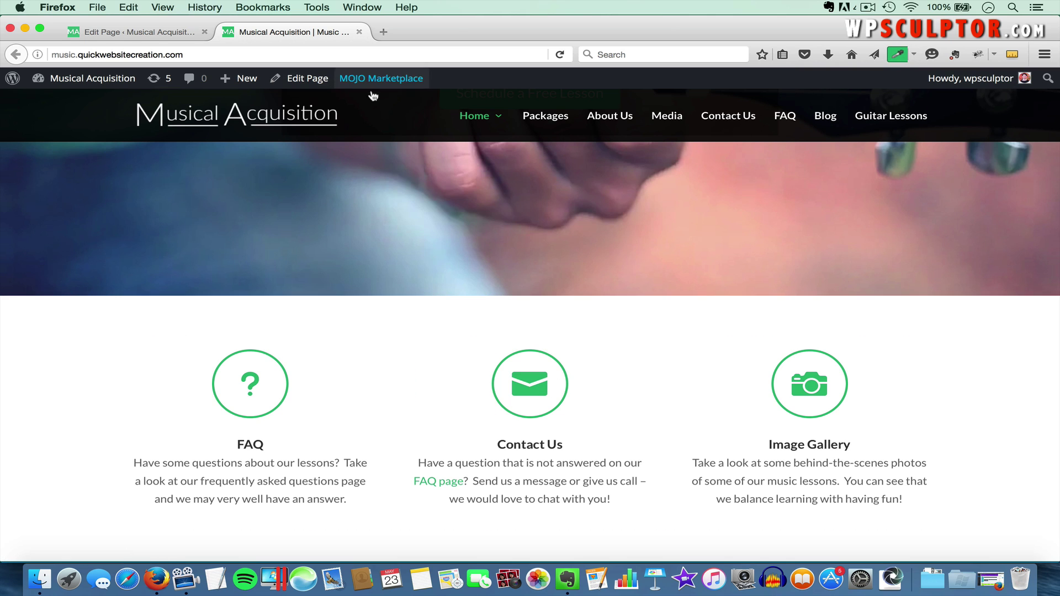
Step: Set the blurb's header text color to the sampled green #35b876
left_click(150, 34)
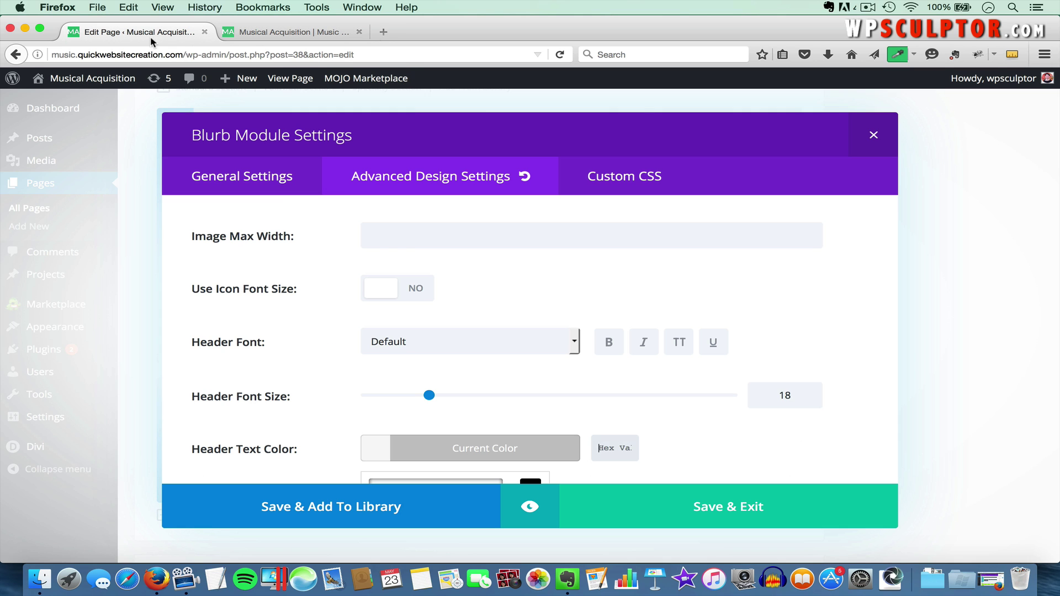
left_click(607, 446)
type("#35b876")
Step: Set the blurb's body text color to light gray #dddddd and save the blurb settings
scroll(684, 428, "down", 3)
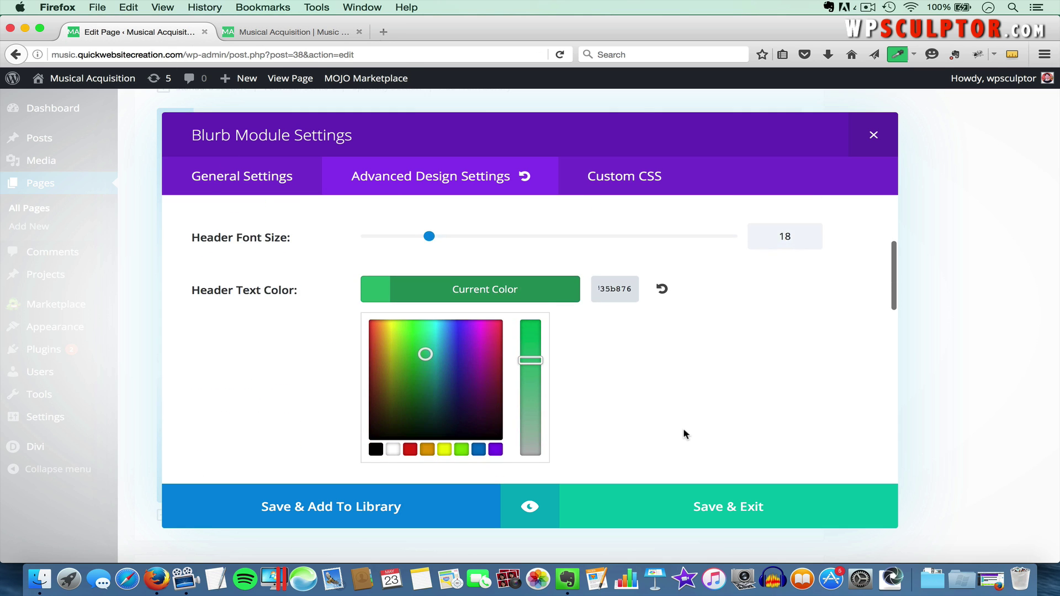
scroll(683, 429, "down", 5)
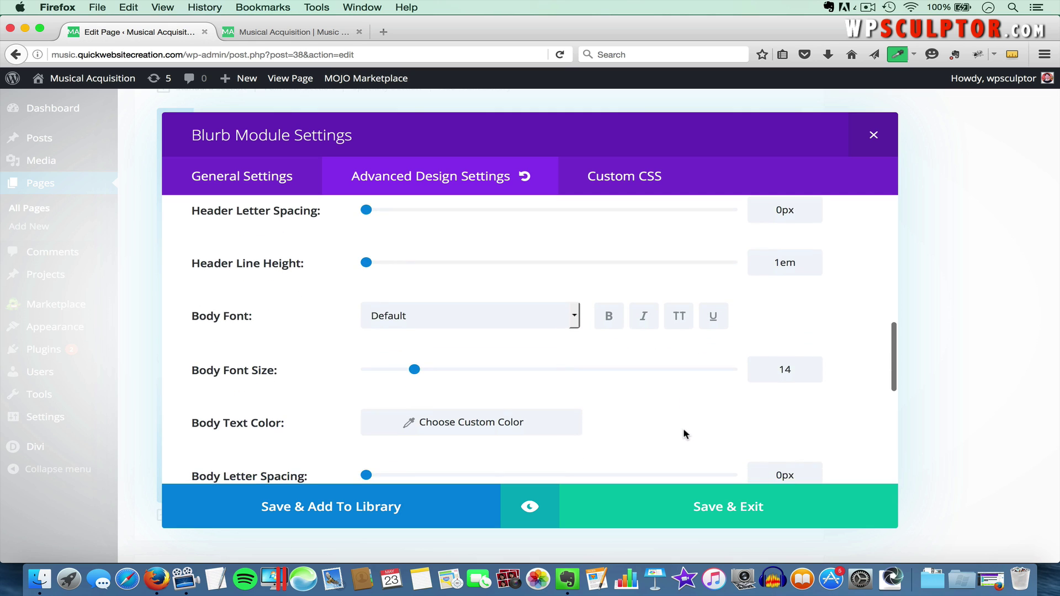
scroll(684, 434, "down", 1)
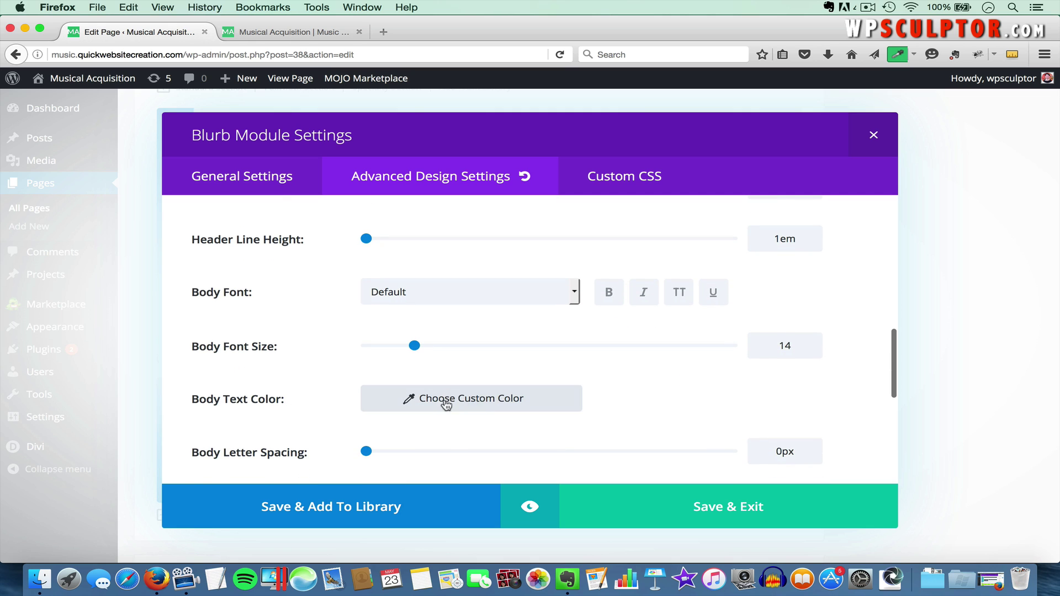
left_click(497, 401)
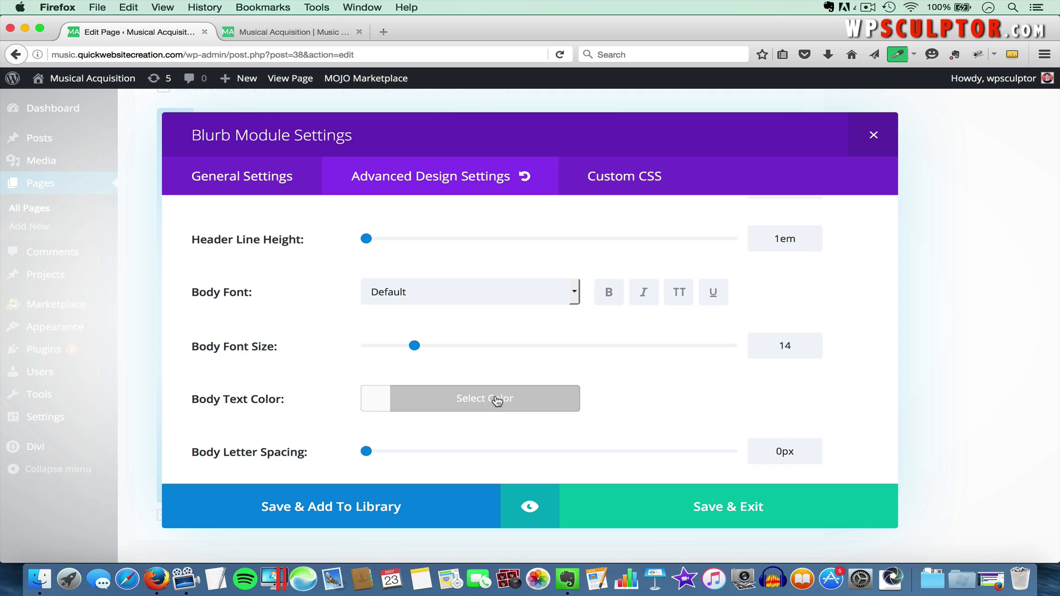
left_click(496, 399)
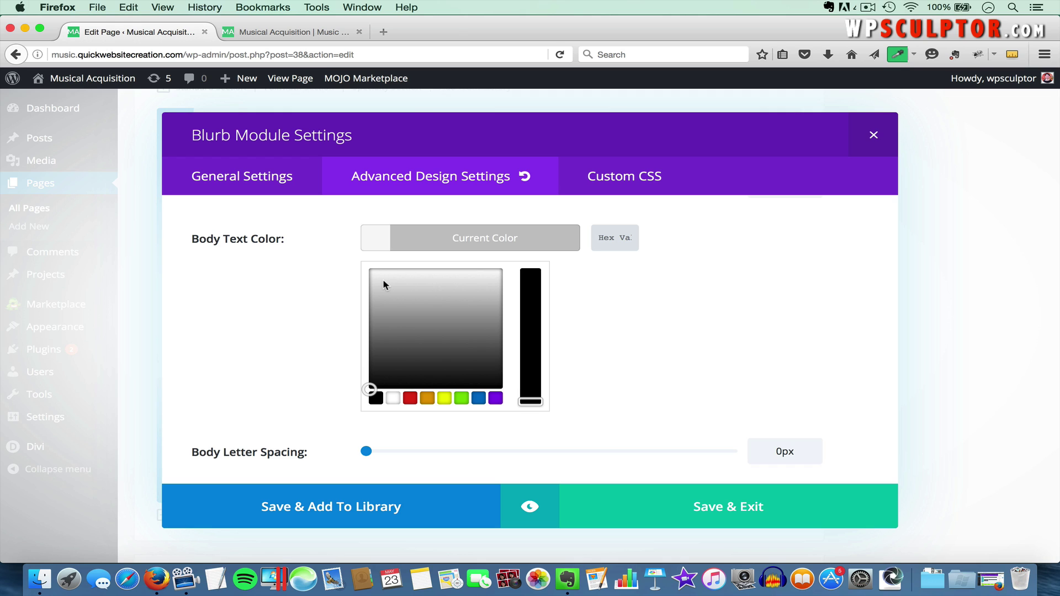
left_click_drag(384, 284, 355, 256)
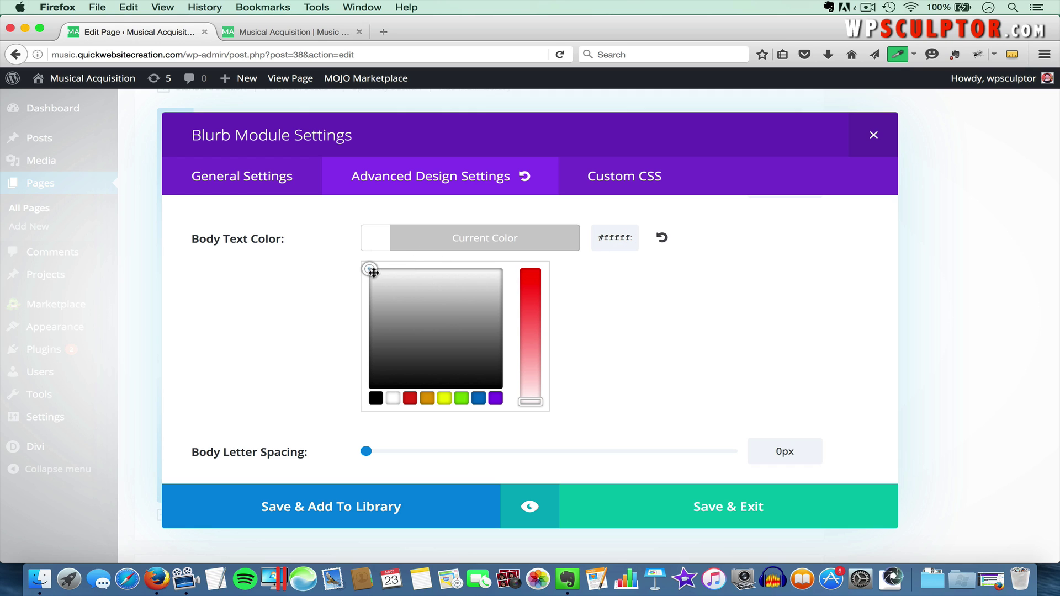
left_click_drag(367, 270, 356, 287)
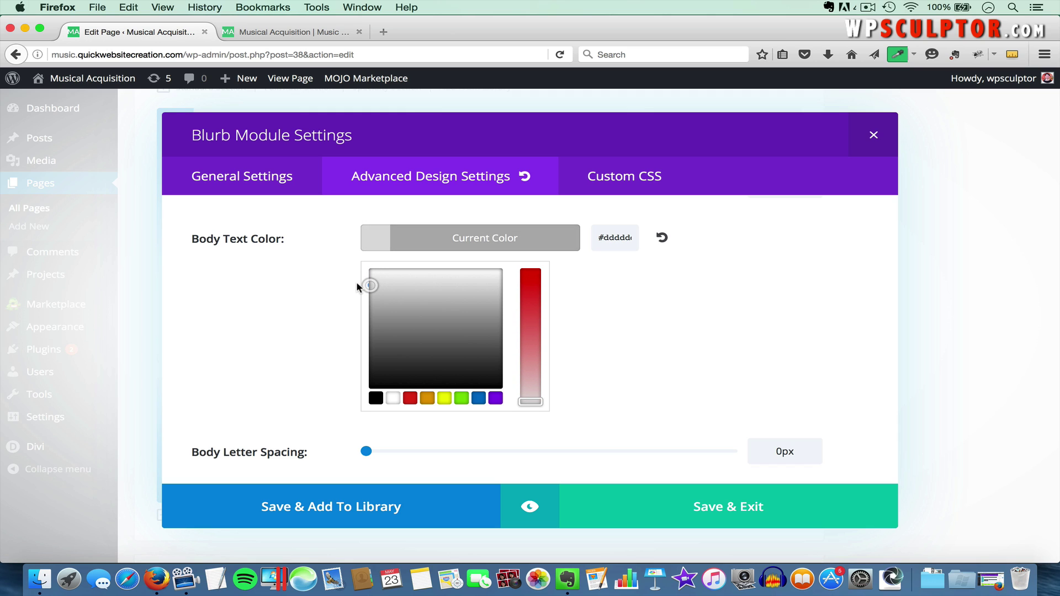
left_click(711, 514)
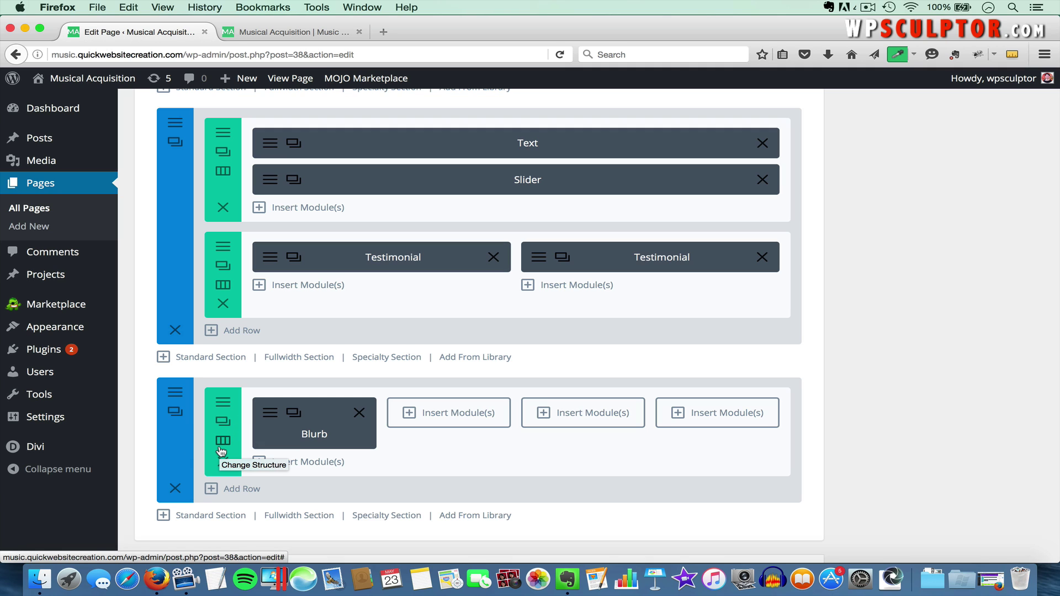
Step: Save the new four-column section to the Divi Library as a global item named "Global Test Section"
left_click(176, 393)
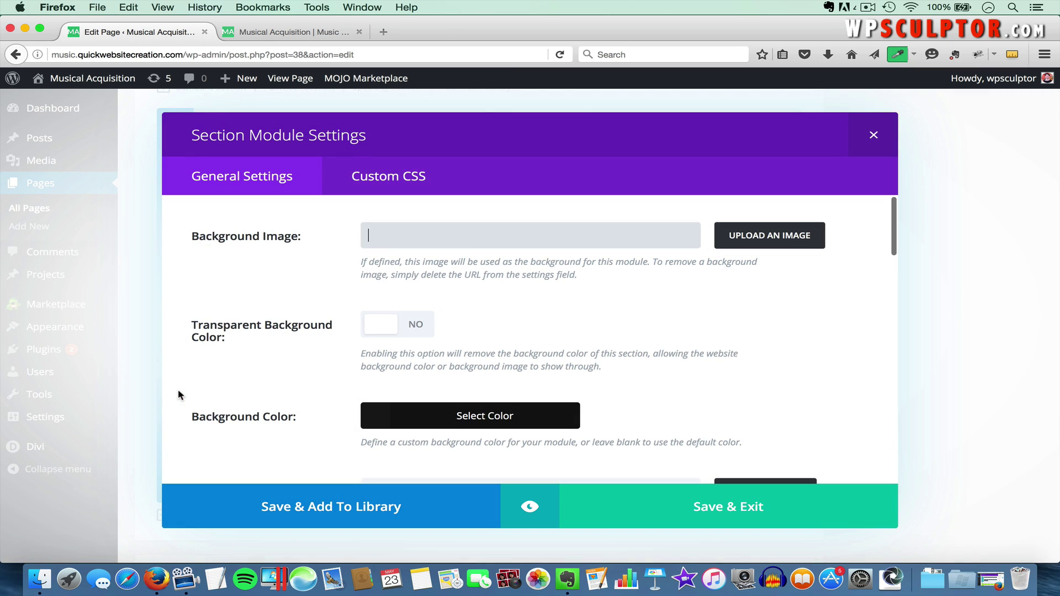
scroll(281, 388, "down", 3)
scroll(281, 389, "down", 2)
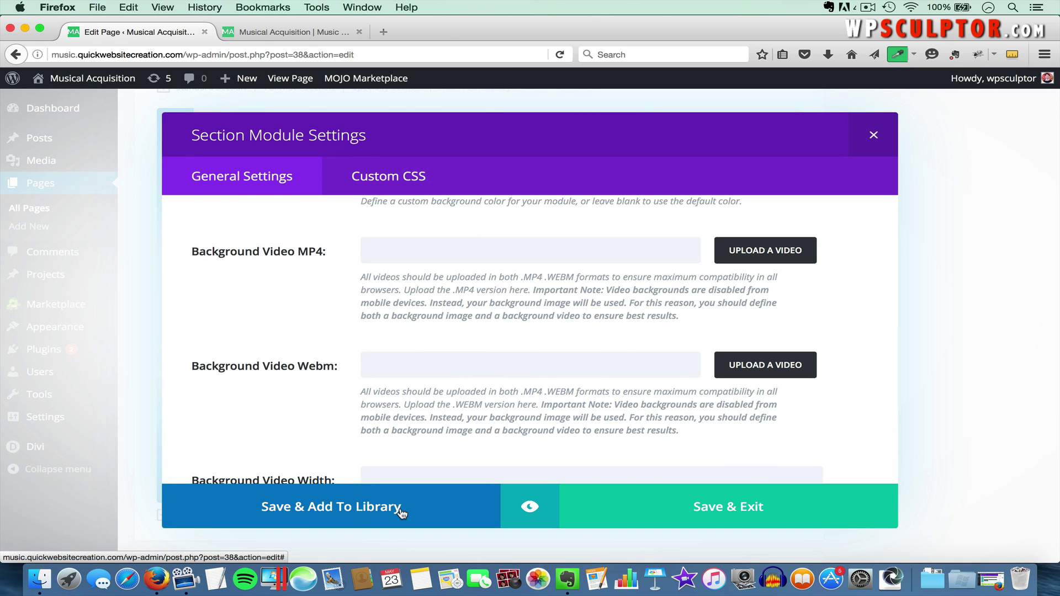
left_click(378, 506)
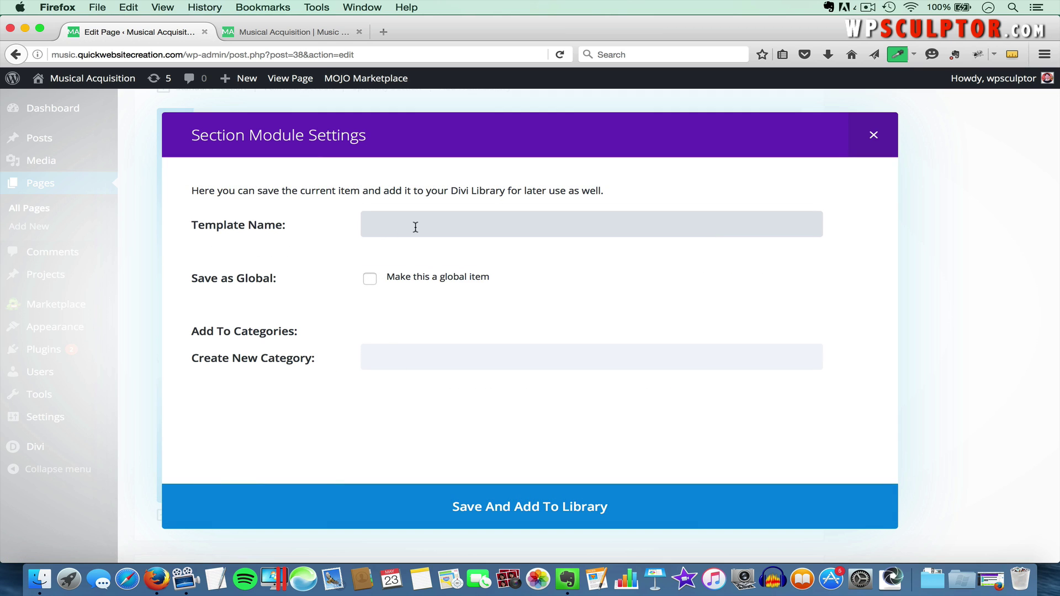
left_click(369, 282)
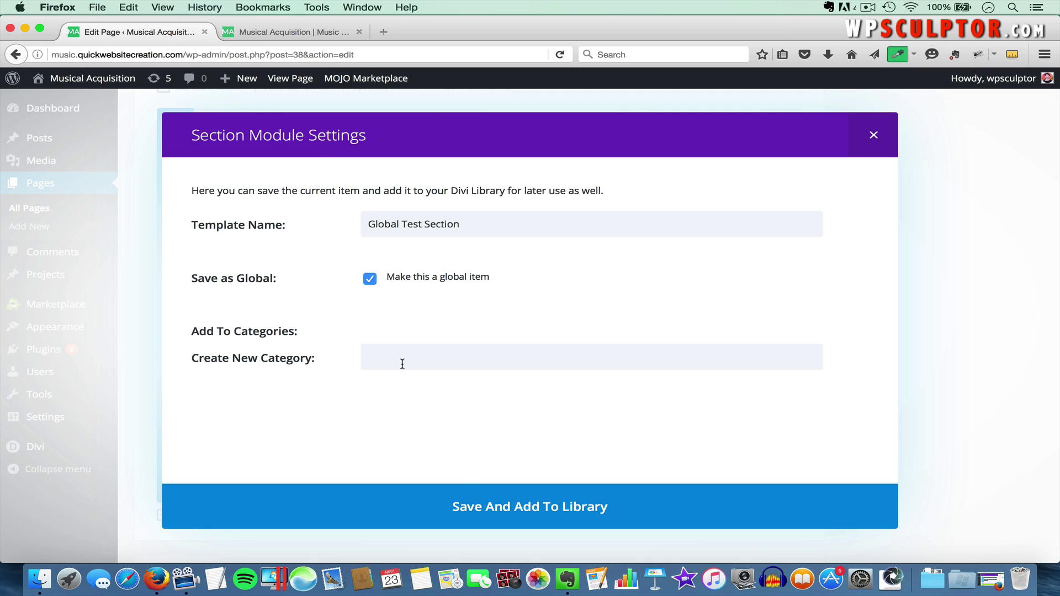
left_click(514, 508)
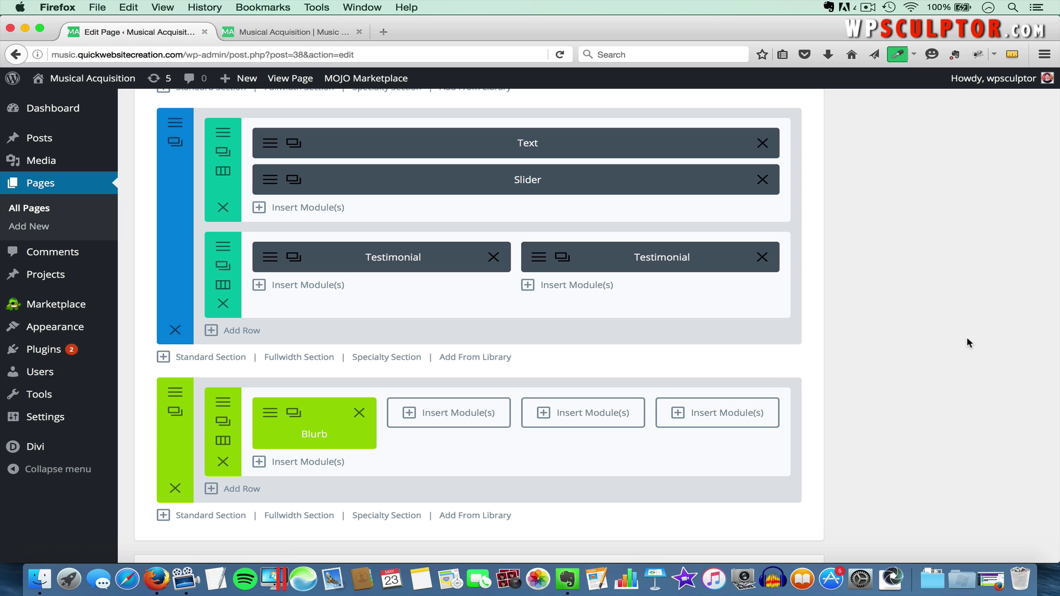
Step: Update the Home page to publish the new footer section
scroll(966, 342, "up", 15)
scroll(966, 343, "up", 5)
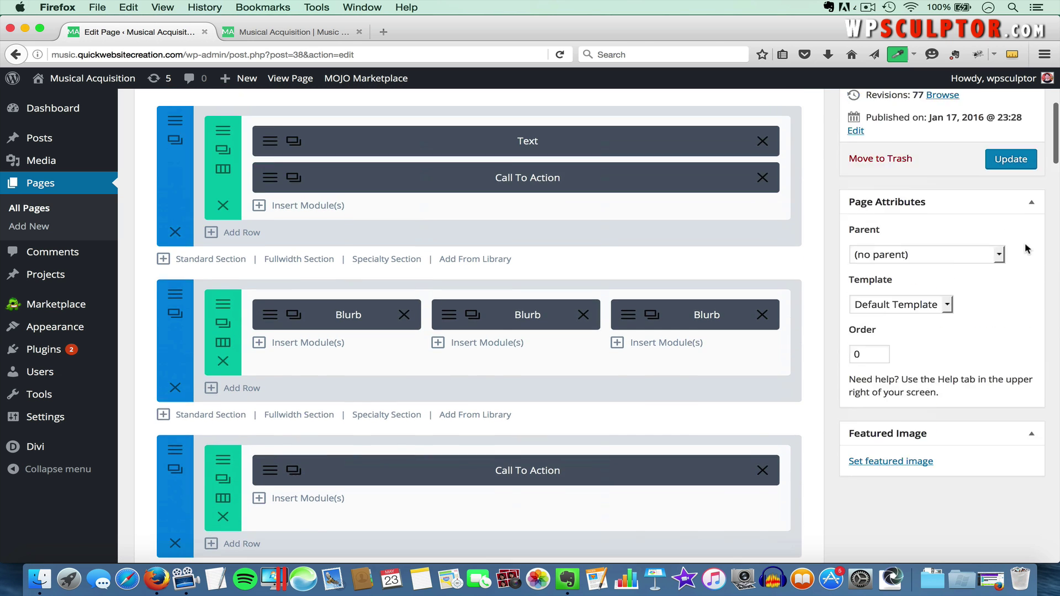
left_click(999, 223)
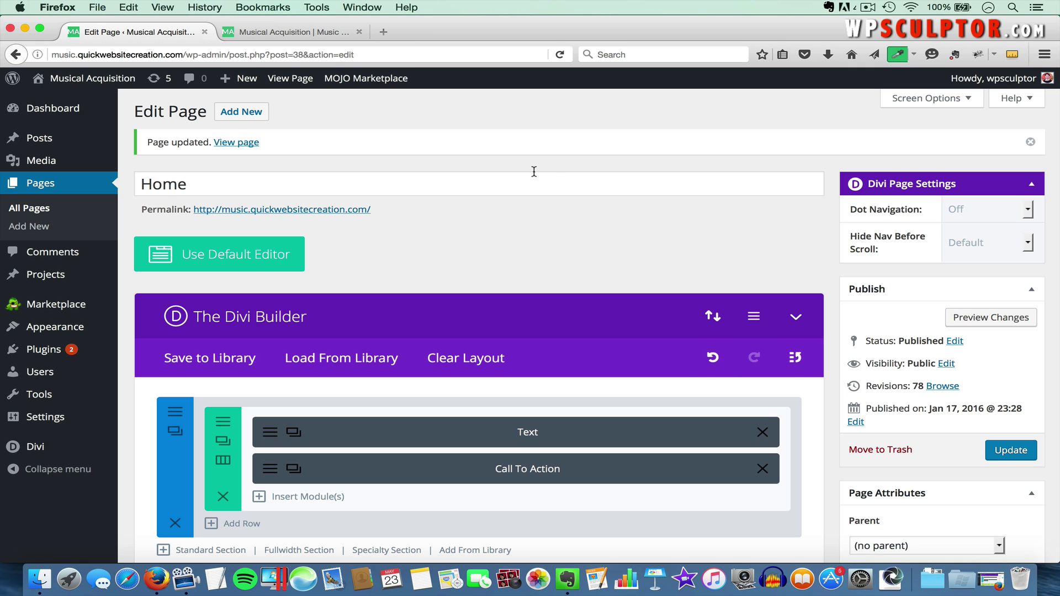
Step: Reload the live home page and examine the new contact section above the footer
left_click(291, 32)
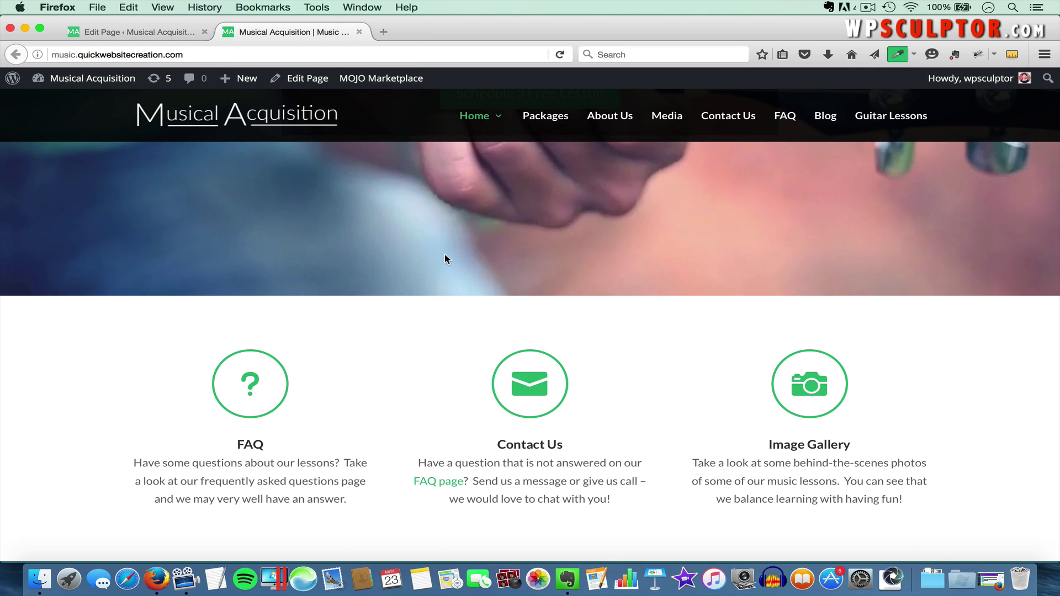
key("super+r")
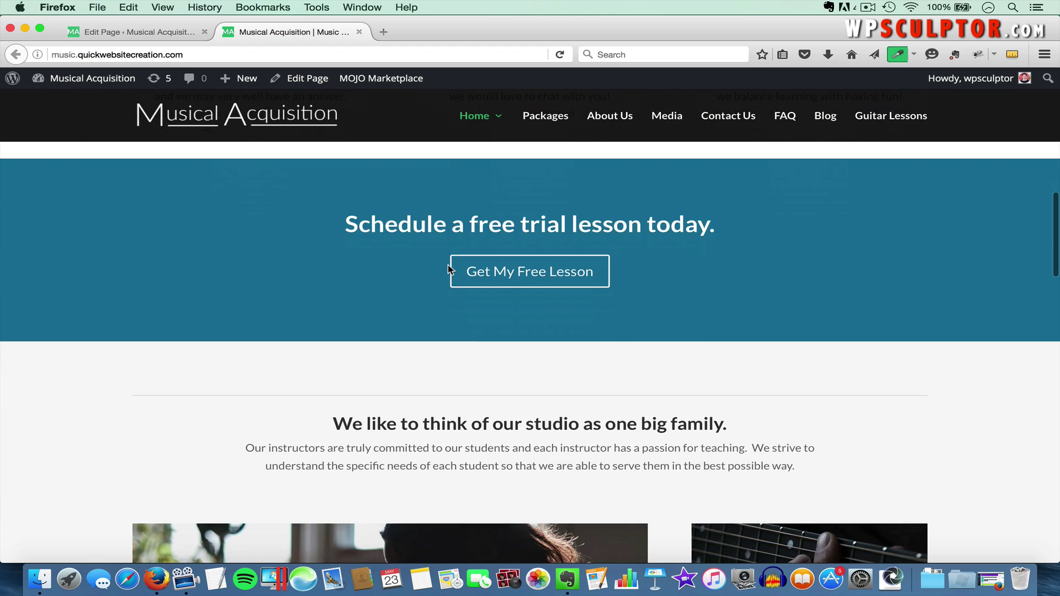
scroll(448, 268, "down", 20)
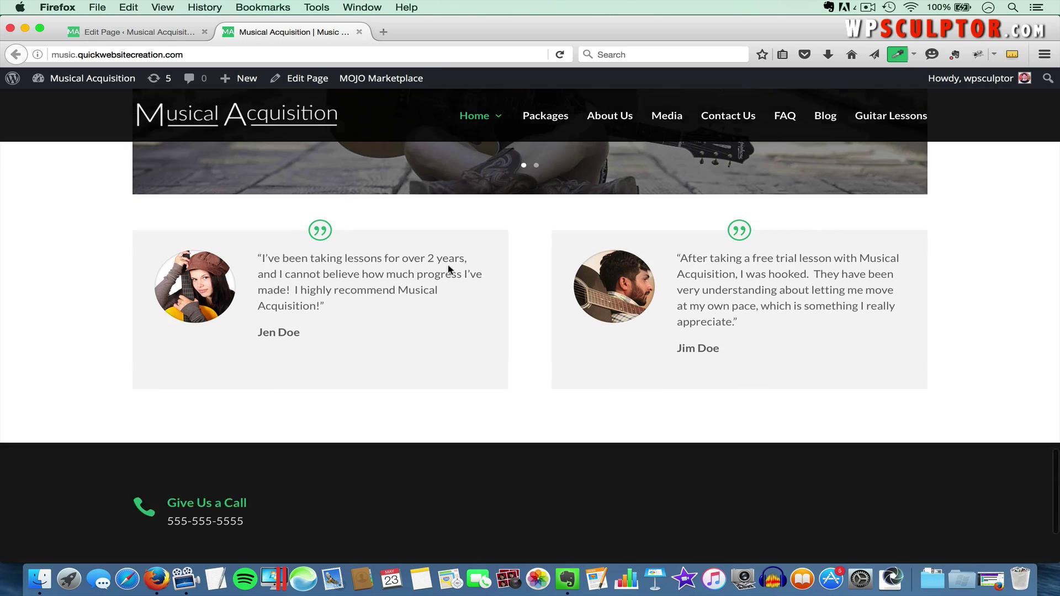
scroll(448, 270, "down", 3)
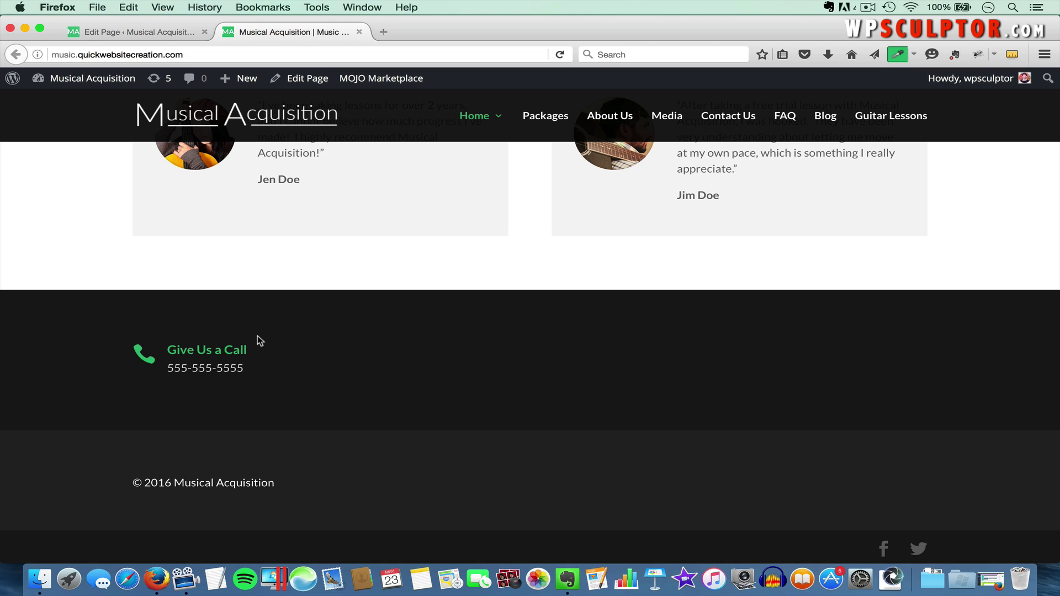
Step: Open the About Us page from the list of all pages for editing in the Divi Builder
left_click(139, 33)
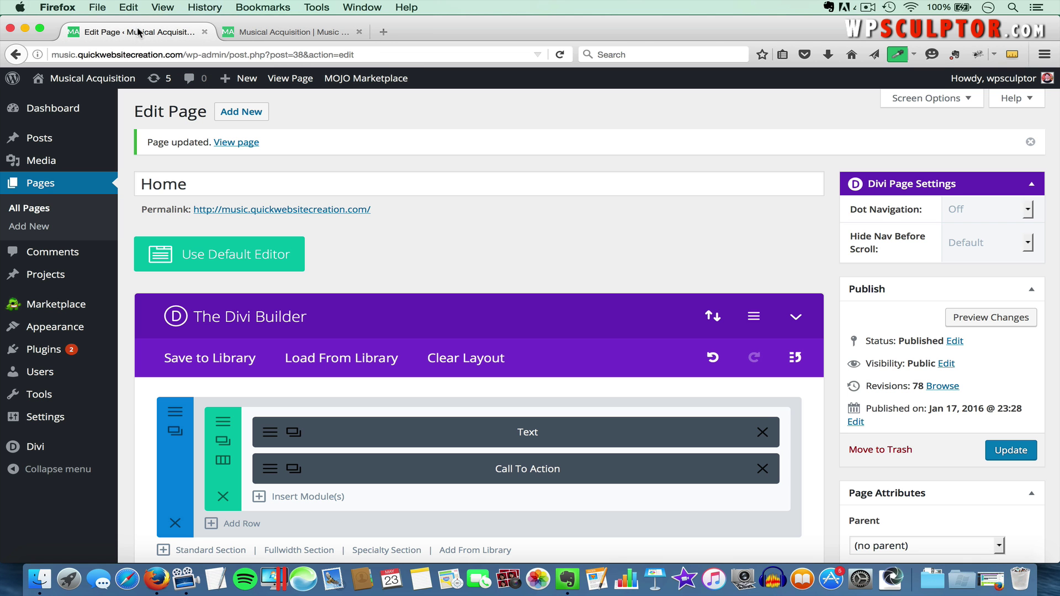
left_click(26, 210)
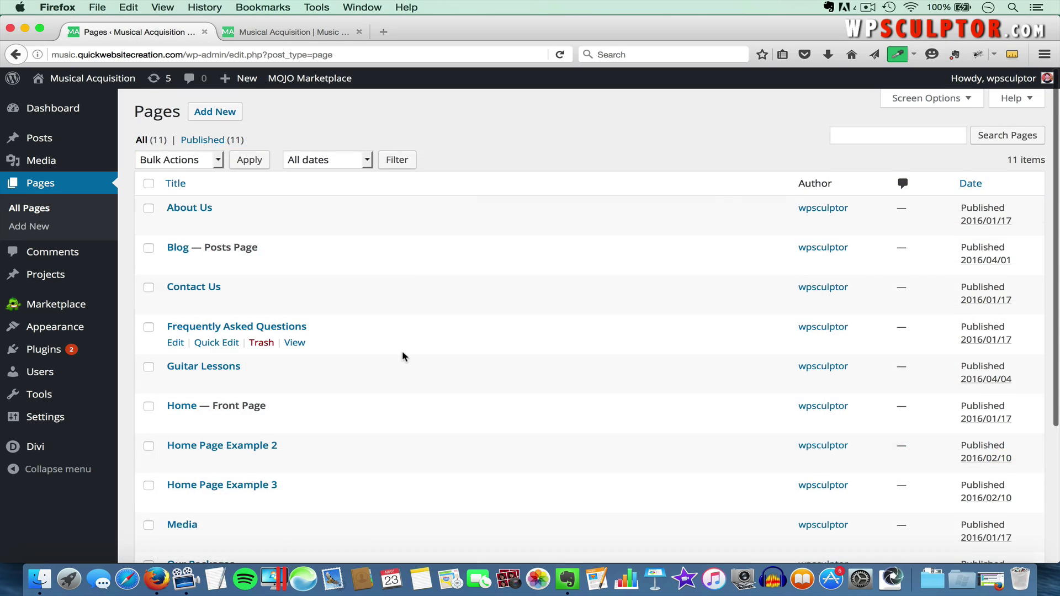
scroll(402, 351, "down", 3)
scroll(402, 352, "up", 3)
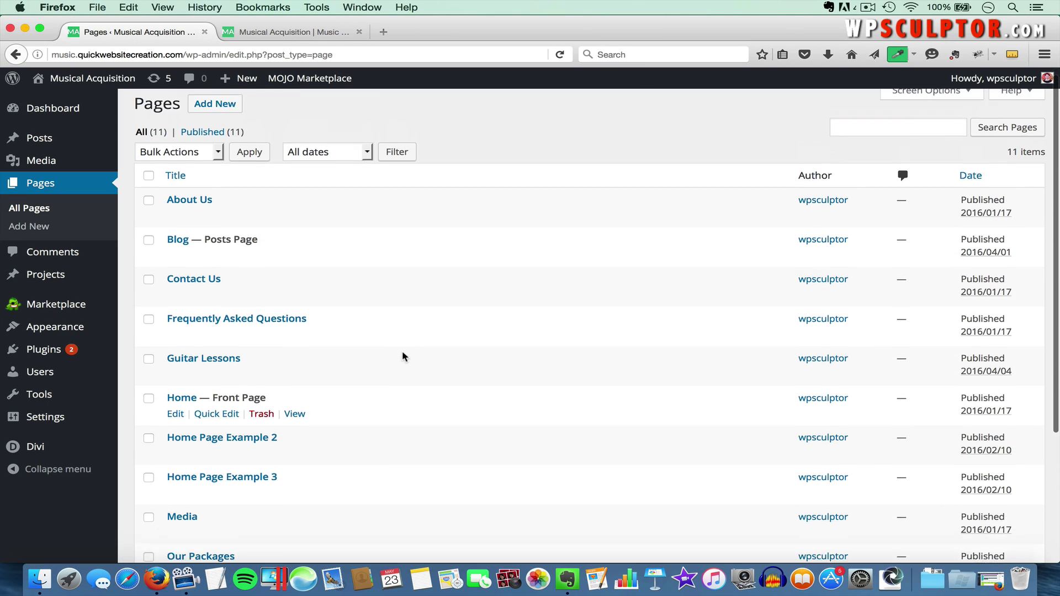
left_click(190, 209)
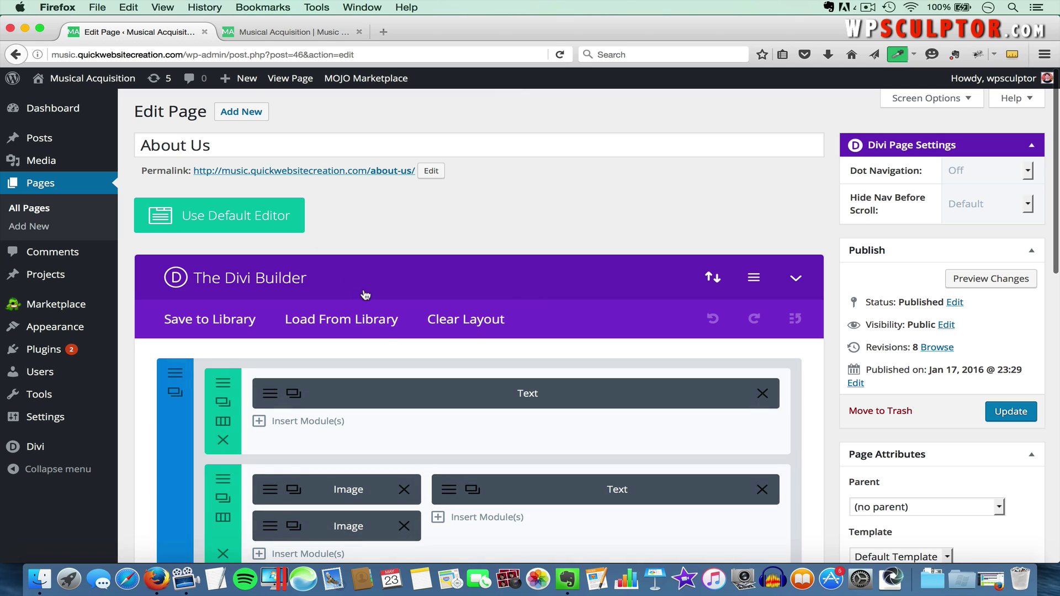
scroll(363, 326, "down", 4)
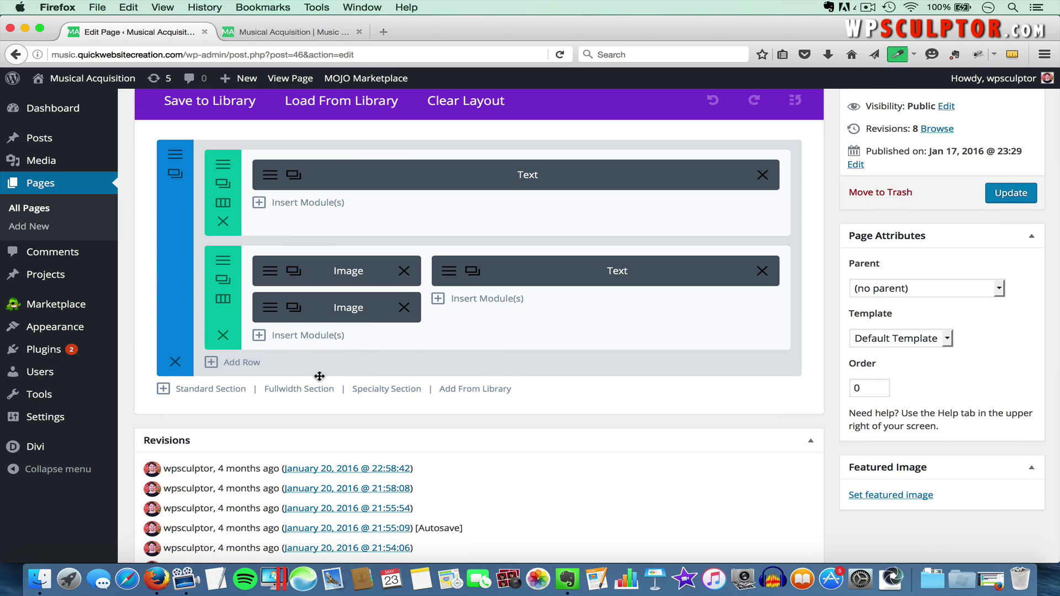
Step: Add the Global Test Section from the library to the About Us page and update the page
left_click(479, 389)
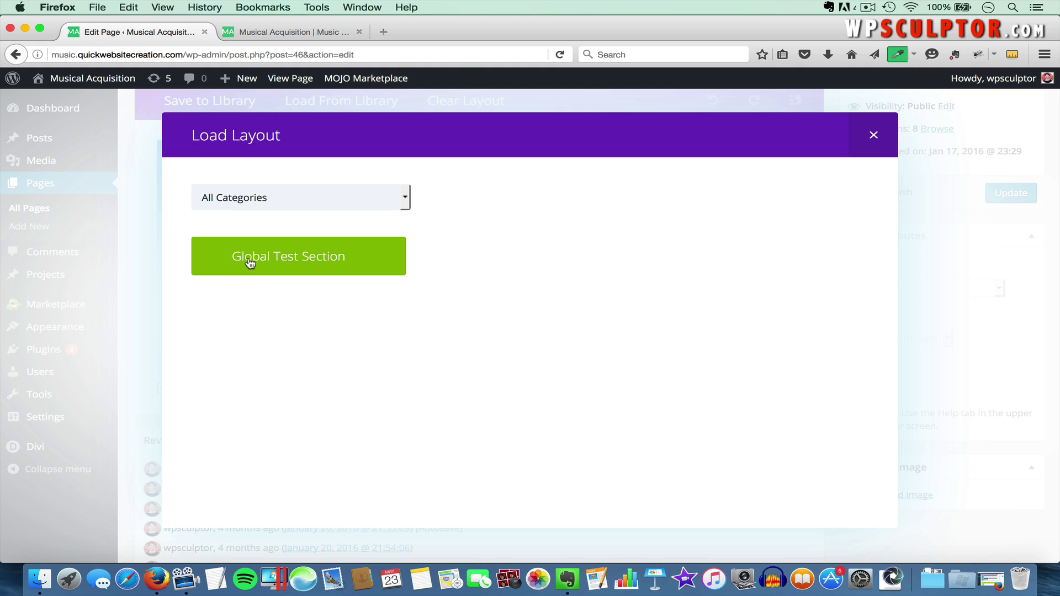
left_click(316, 256)
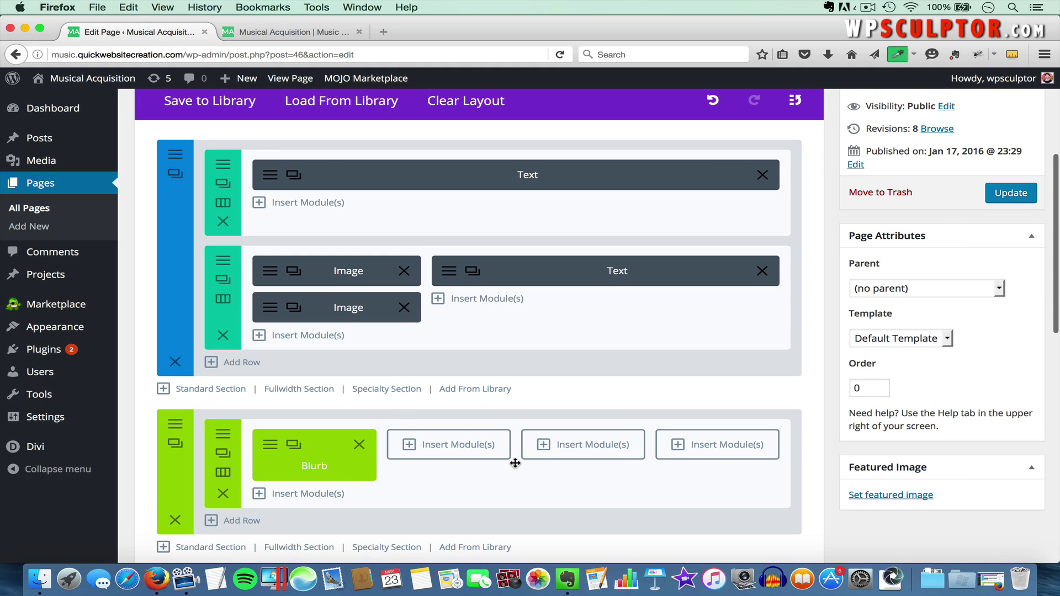
left_click(1012, 195)
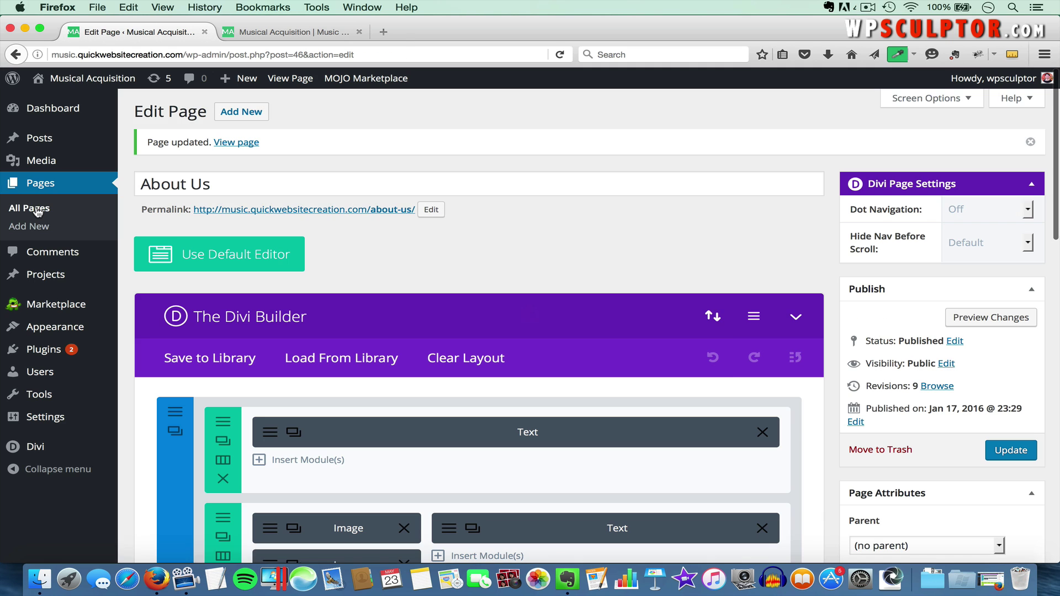
Step: Open the Our Packages page from the list of all pages for editing
left_click(37, 211)
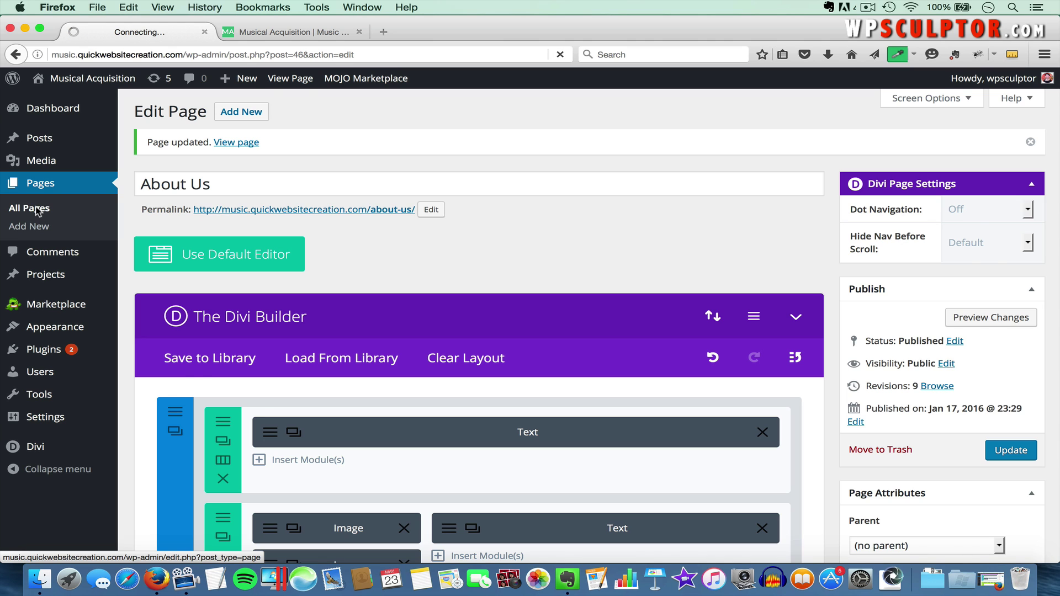
scroll(318, 332, "down", 4)
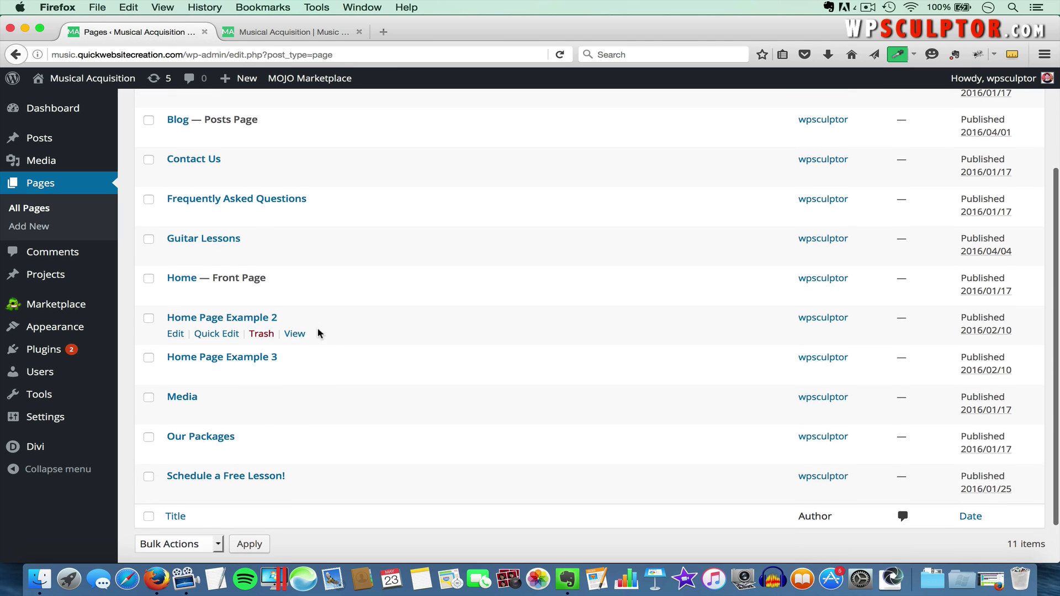
left_click(201, 437)
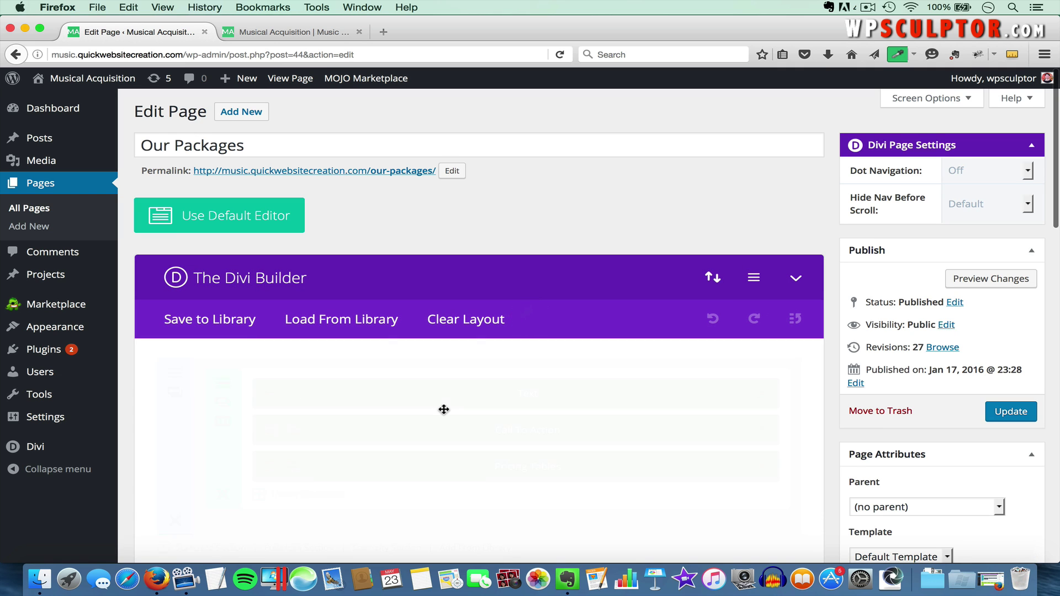
Step: Add the Global Test Section from the library below the section with the pricing tables
scroll(442, 409, "down", 3)
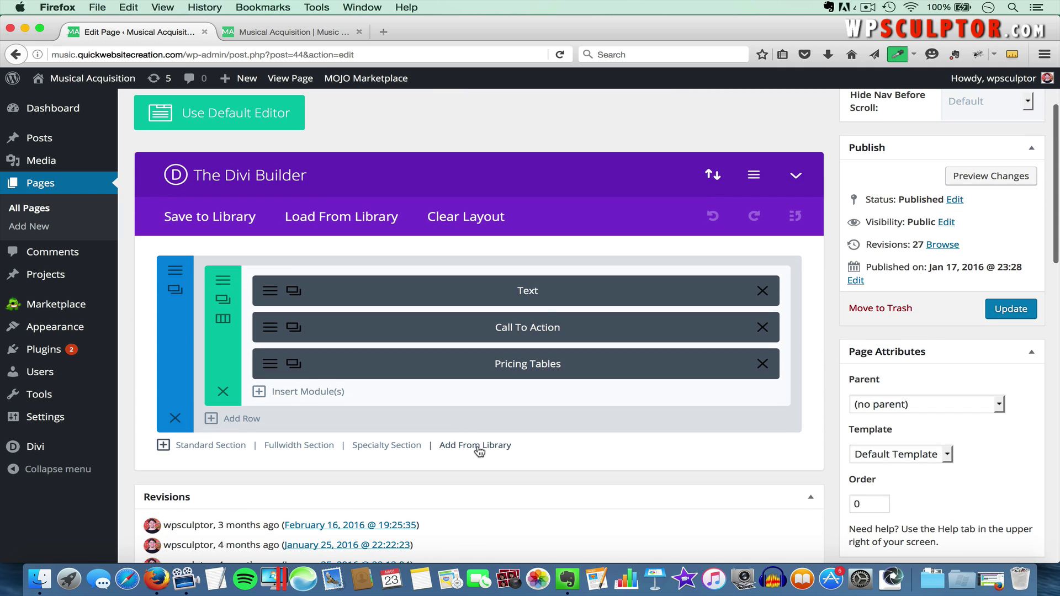
left_click(477, 447)
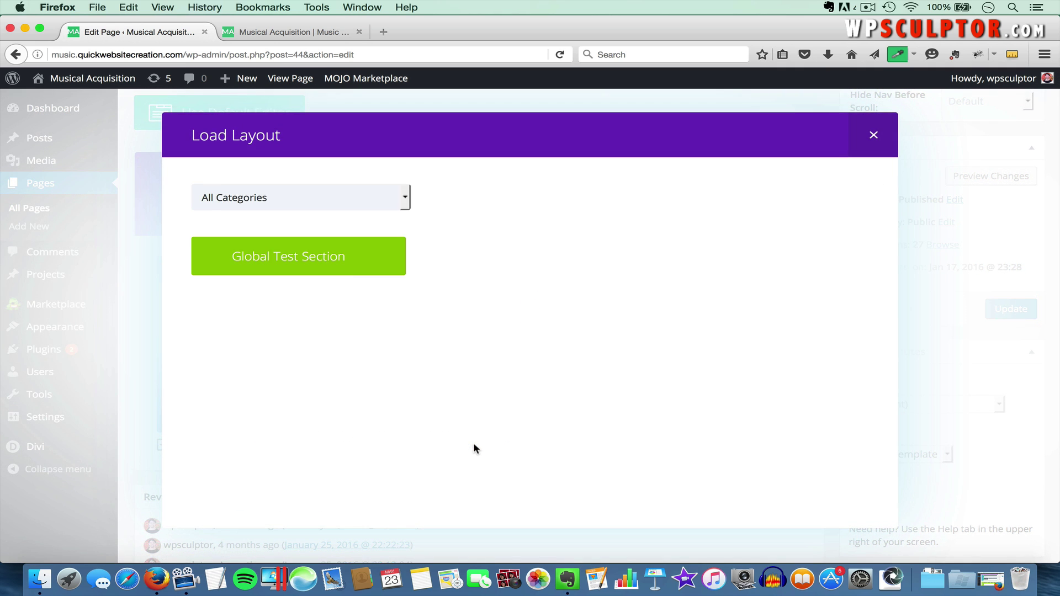
left_click(297, 261)
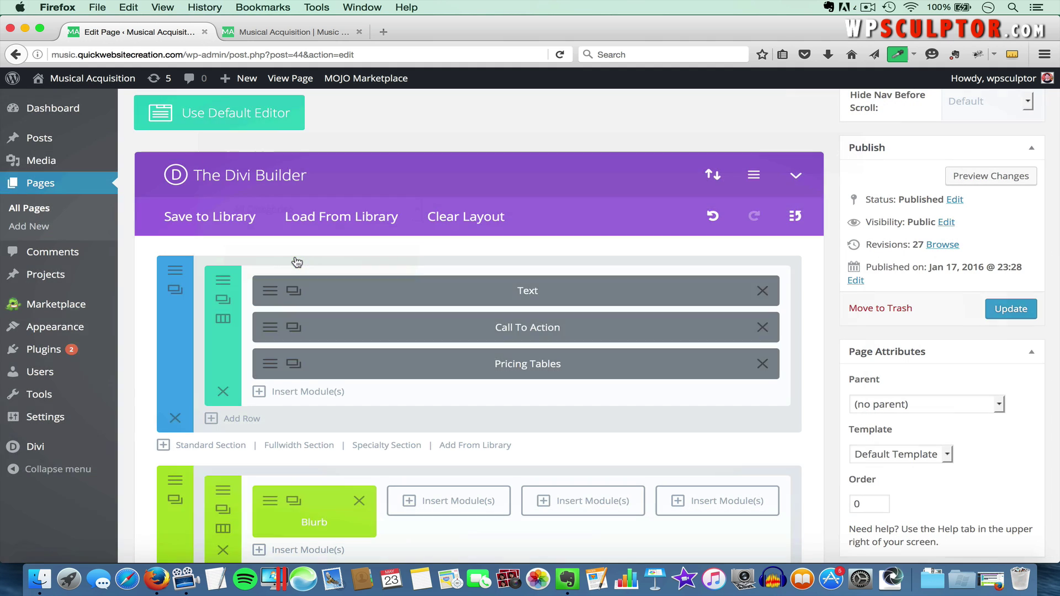
scroll(369, 428, "down", 3)
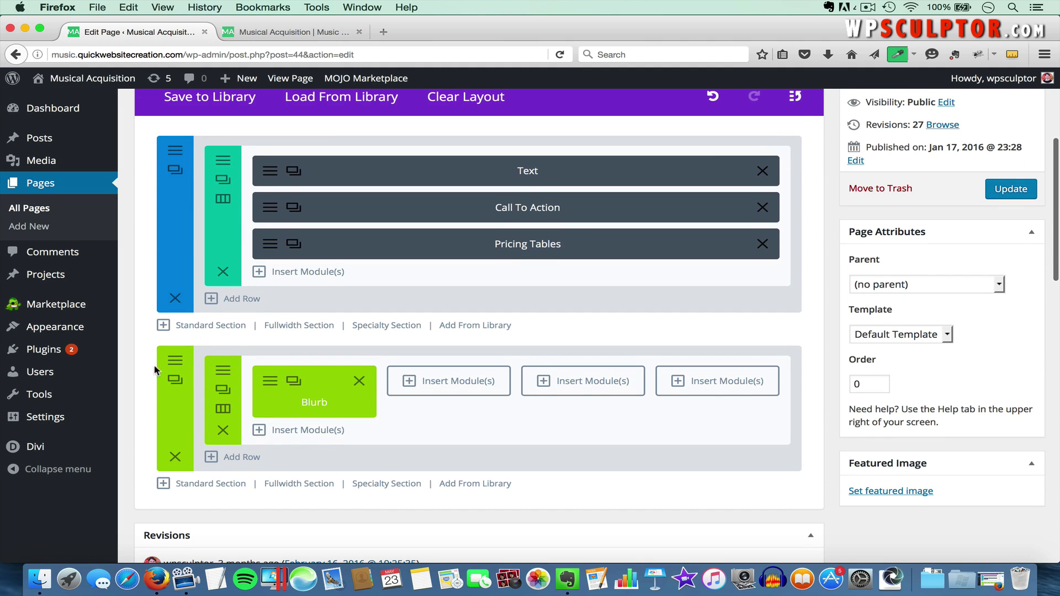
mouse_move(174, 411)
left_mouse_down()
mouse_move(176, 206)
mouse_move(172, 411)
mouse_move(177, 401)
left_mouse_up()
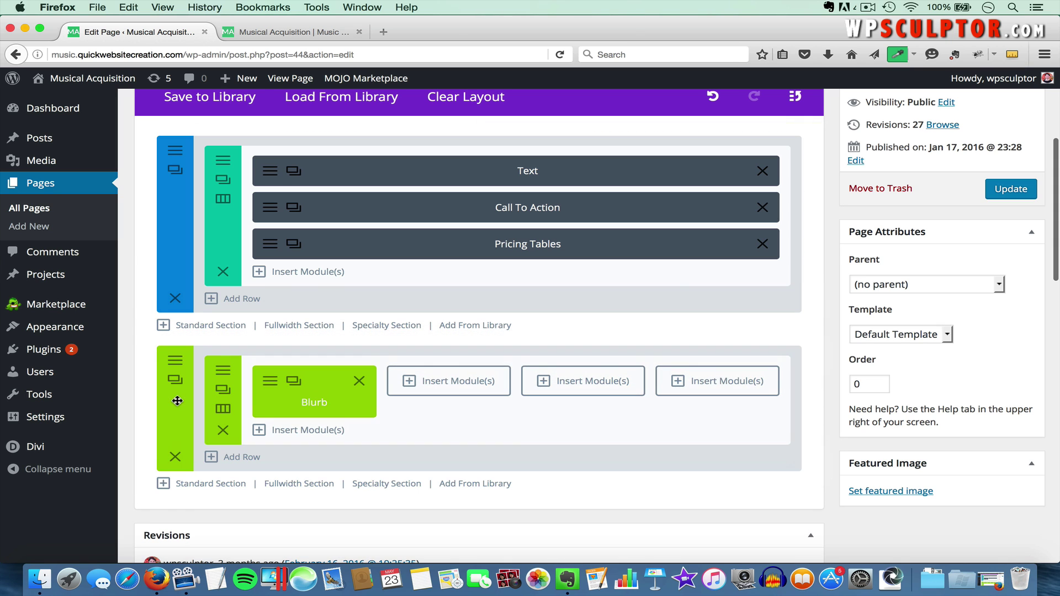
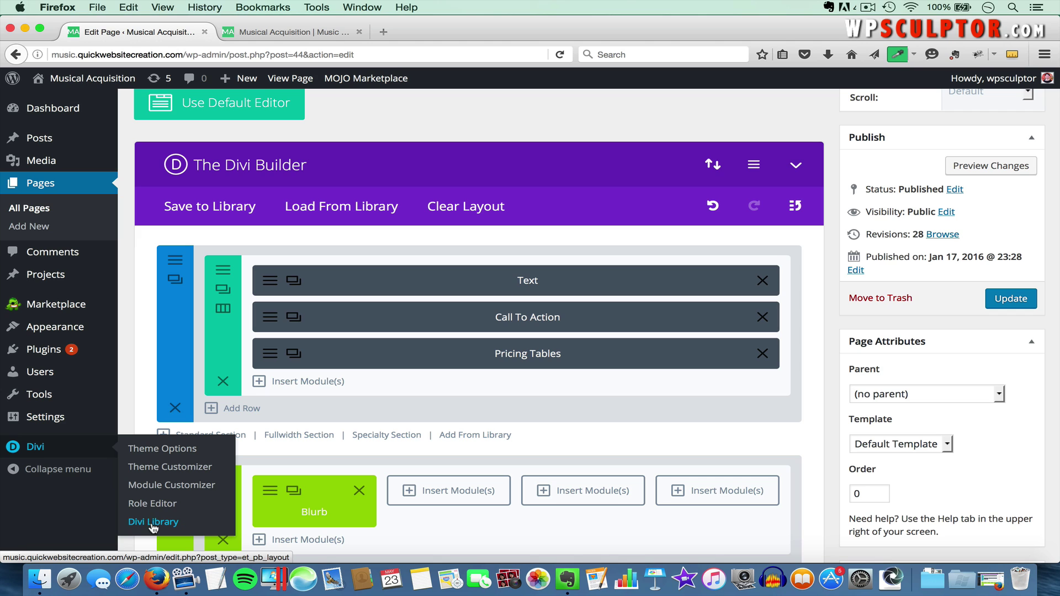
Step: Open the Global Test Section from the Divi Library and place a duplicate of its Blurb in the second column
left_click(152, 524)
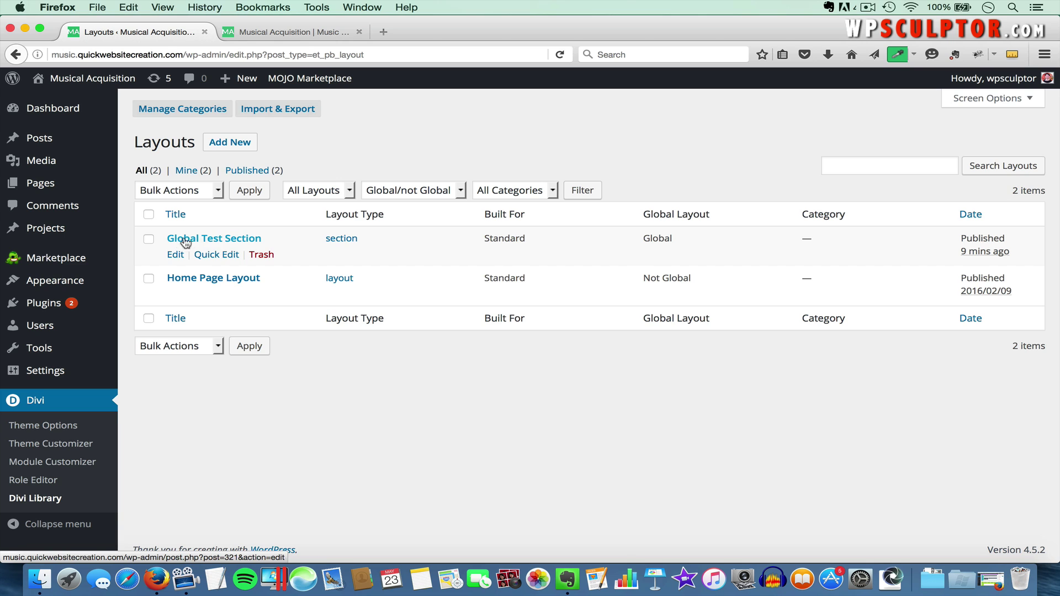
left_click(236, 239)
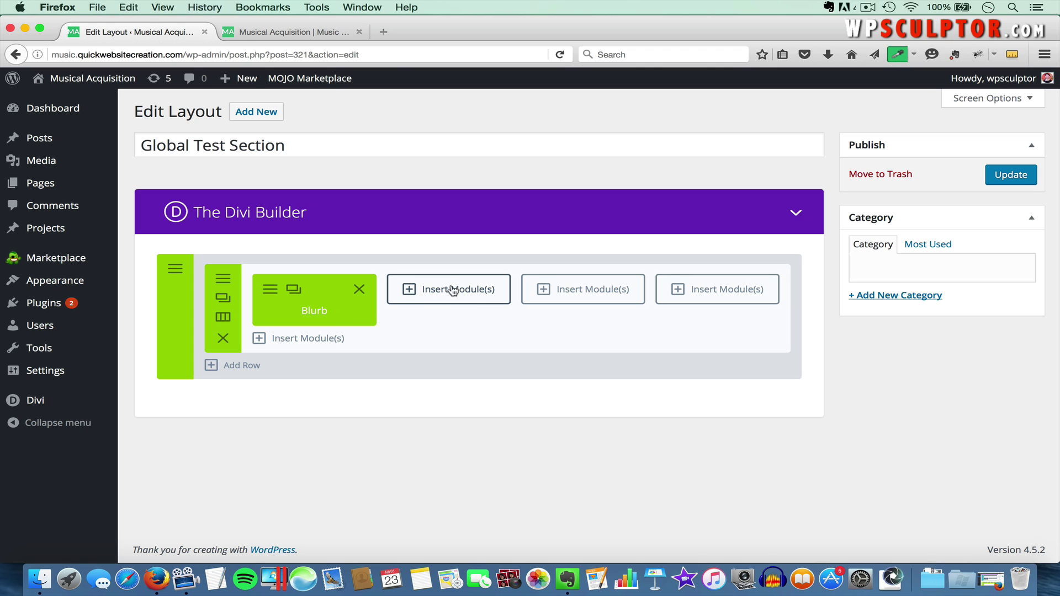
left_click(292, 290)
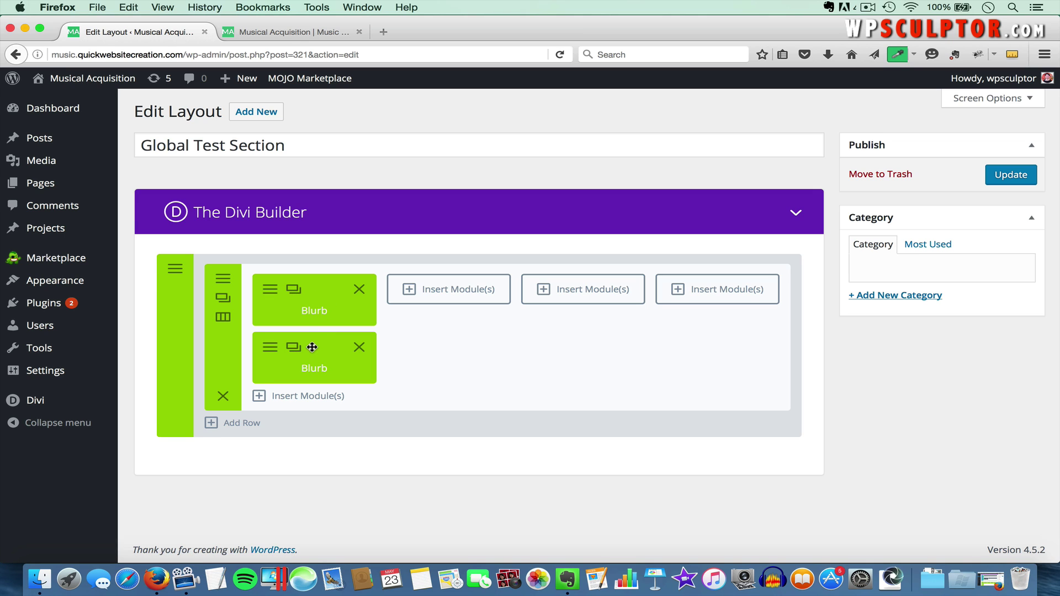
left_click_drag(312, 347, 444, 289)
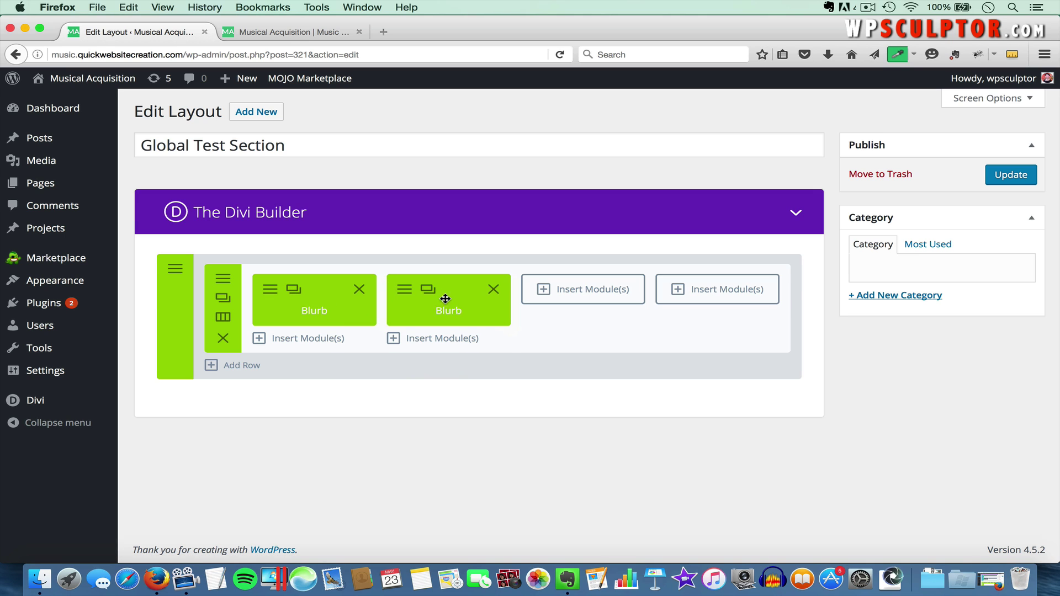
Step: Edit the duplicated blurbs for the remaining columns, titling the fourth column's blurb "Follow Us:", and save the settings
left_click(403, 293)
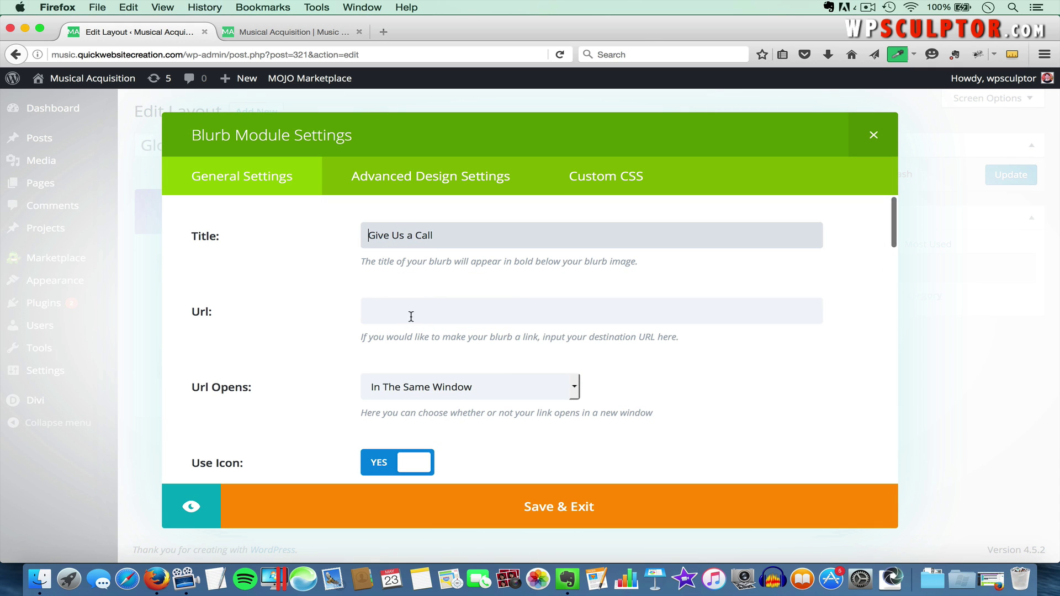
scroll(408, 320, "down", 8)
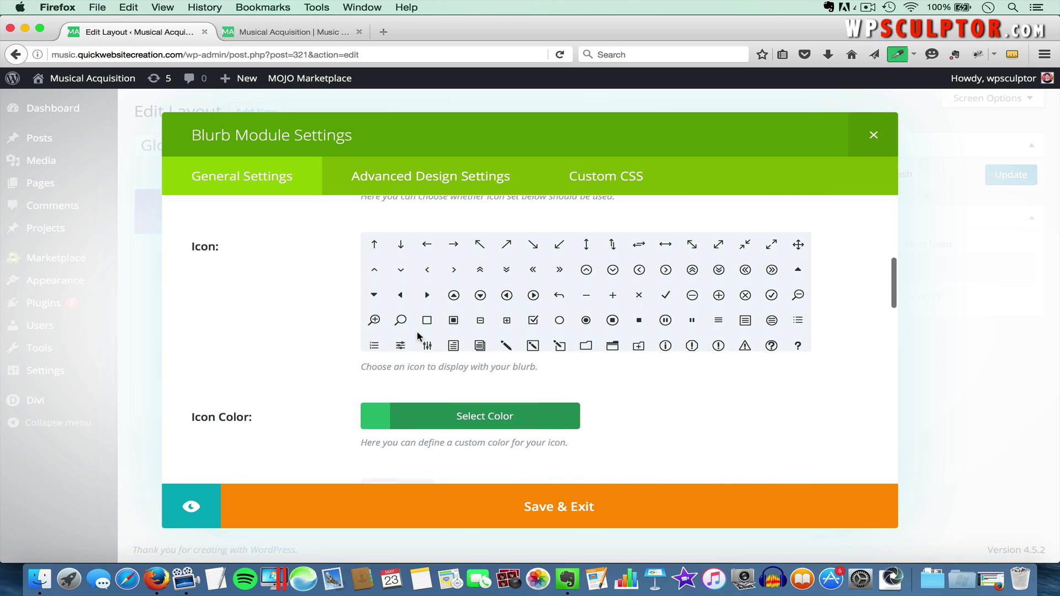
scroll(418, 338, "down", 10)
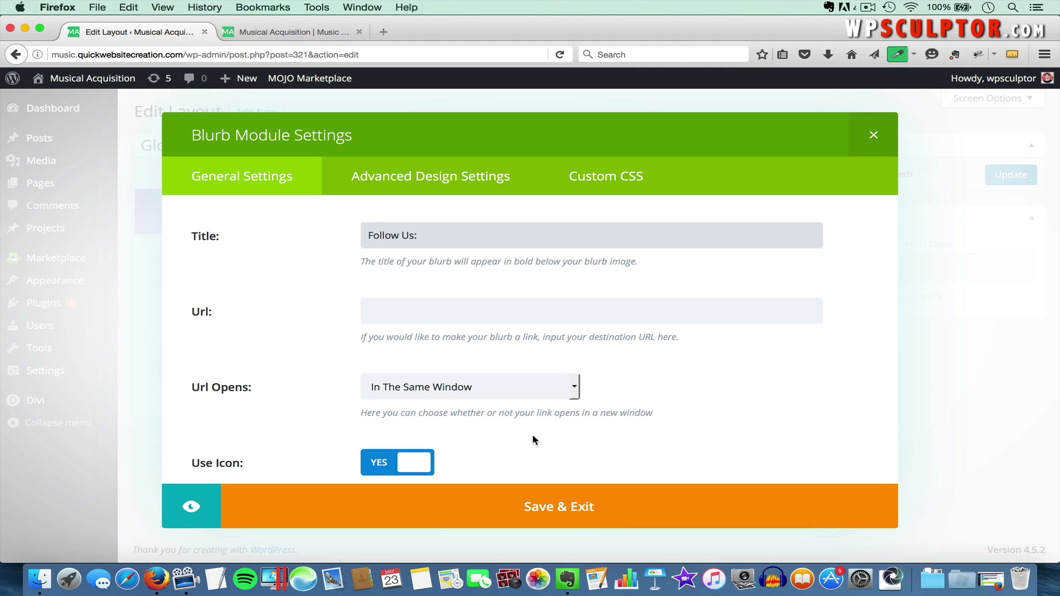
left_click(560, 502)
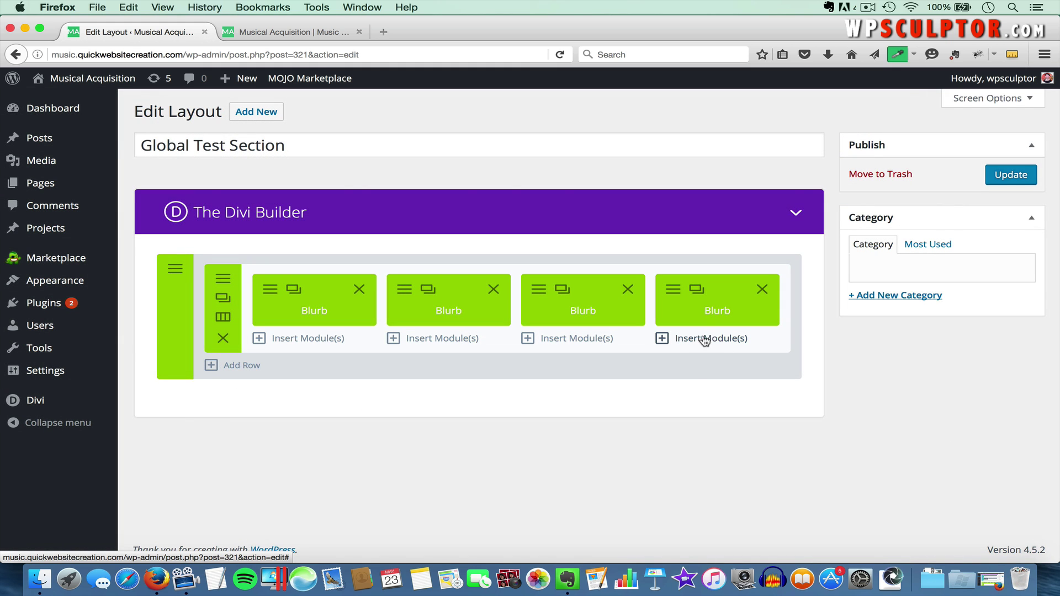
Step: Insert a Social Media Follow module below the blurb in the fourth column
left_click(710, 339)
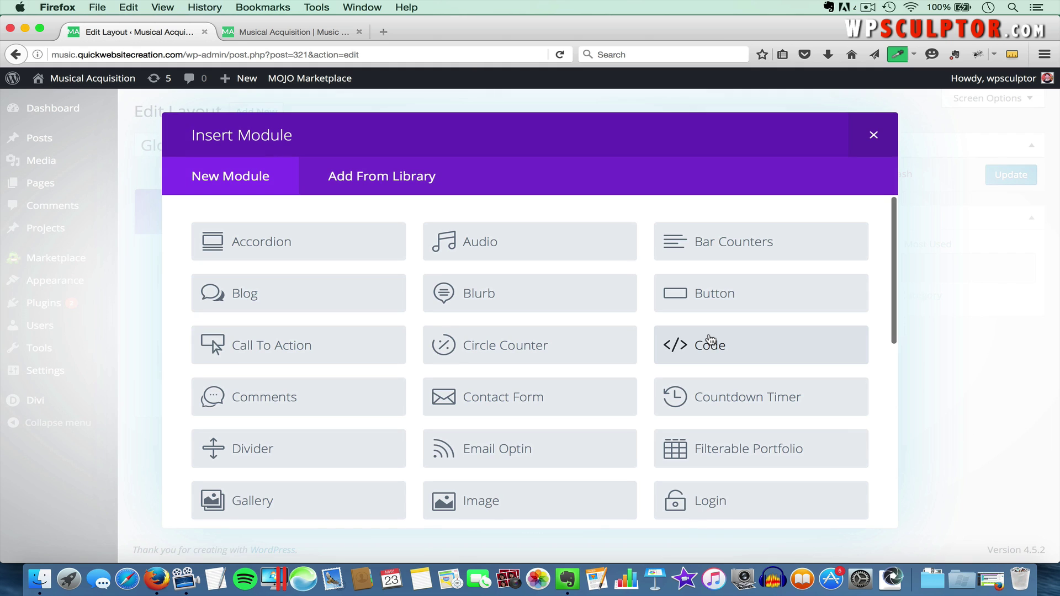
scroll(619, 419, "down", 7)
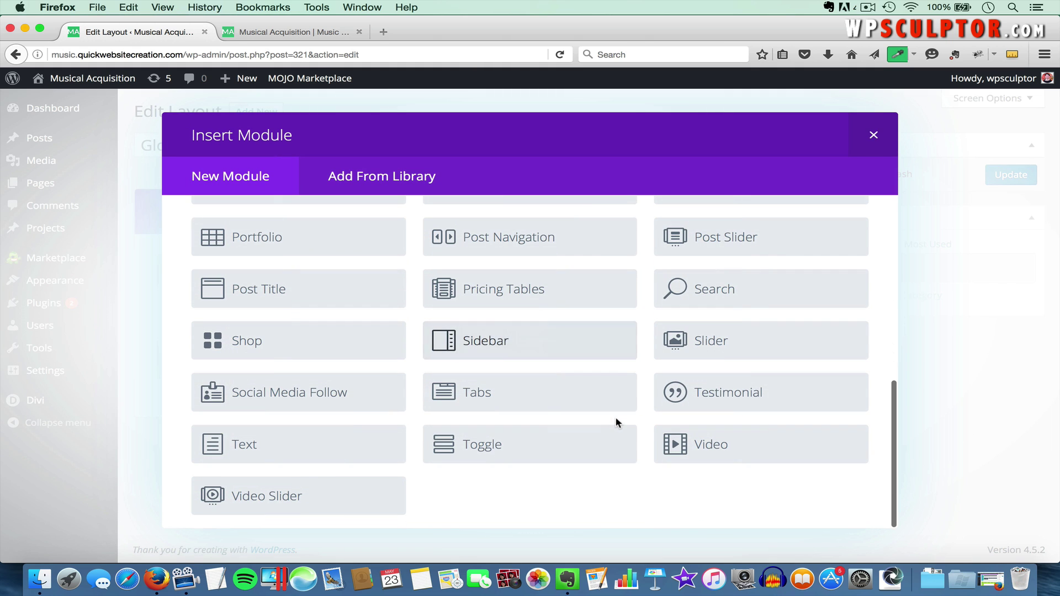
left_click(315, 393)
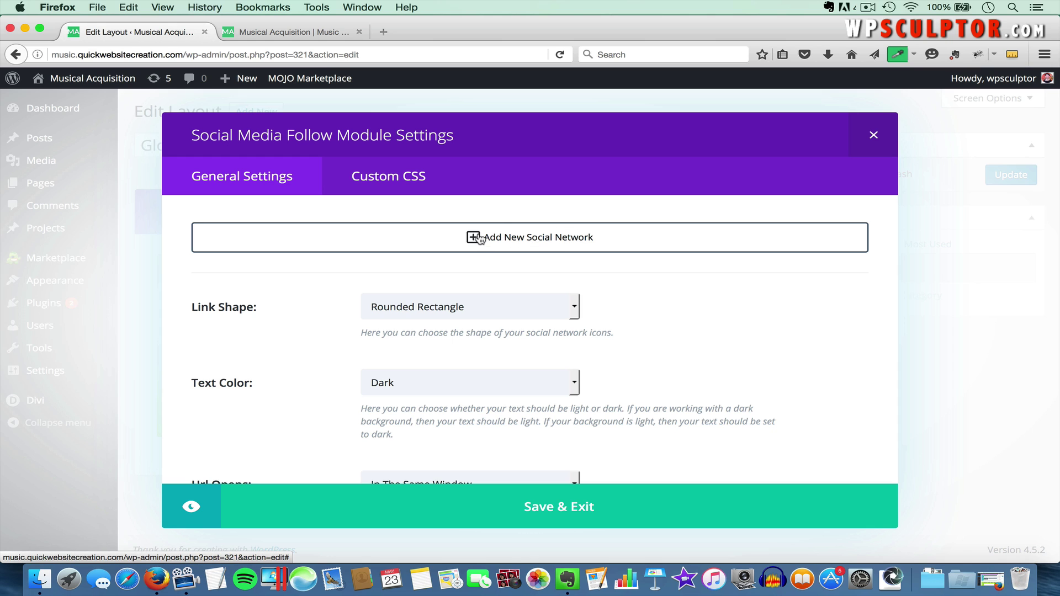
Step: Add a new social network to the Social Media Follow module and set it to facebook
left_click(536, 238)
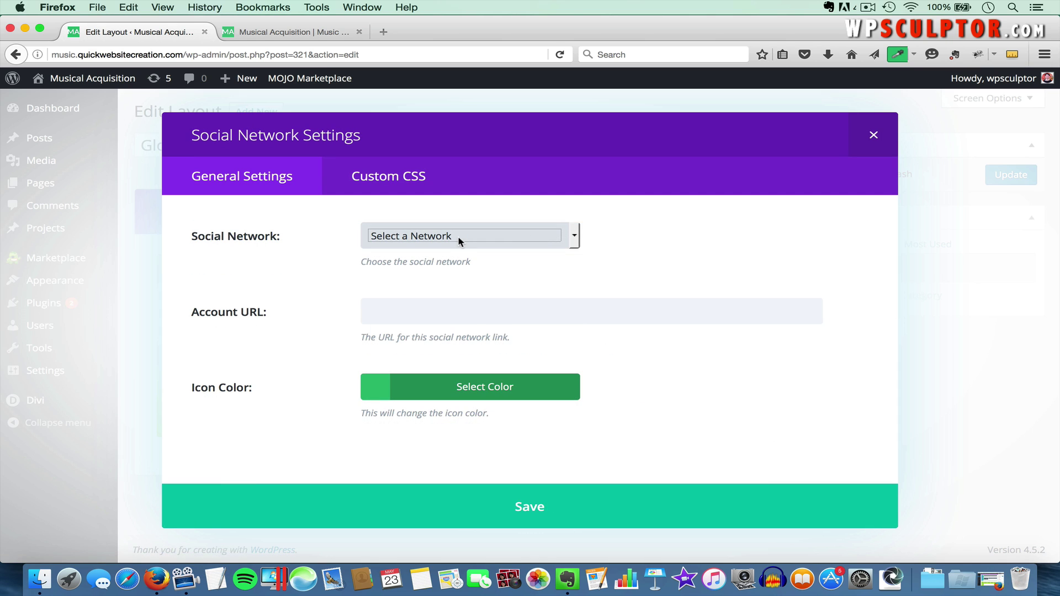
left_click(458, 237)
left_click(425, 268)
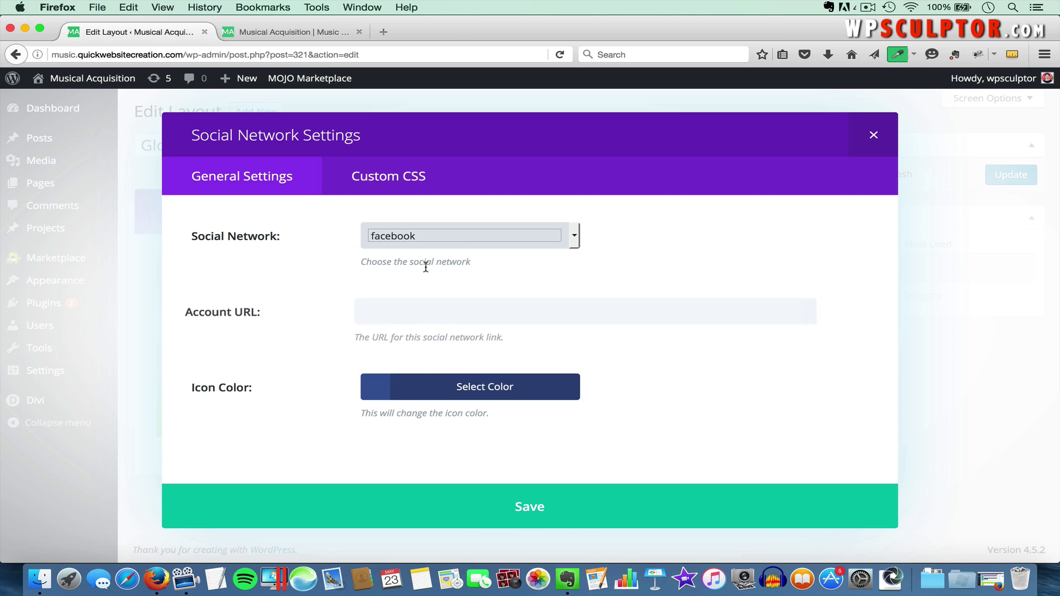
left_click(398, 308)
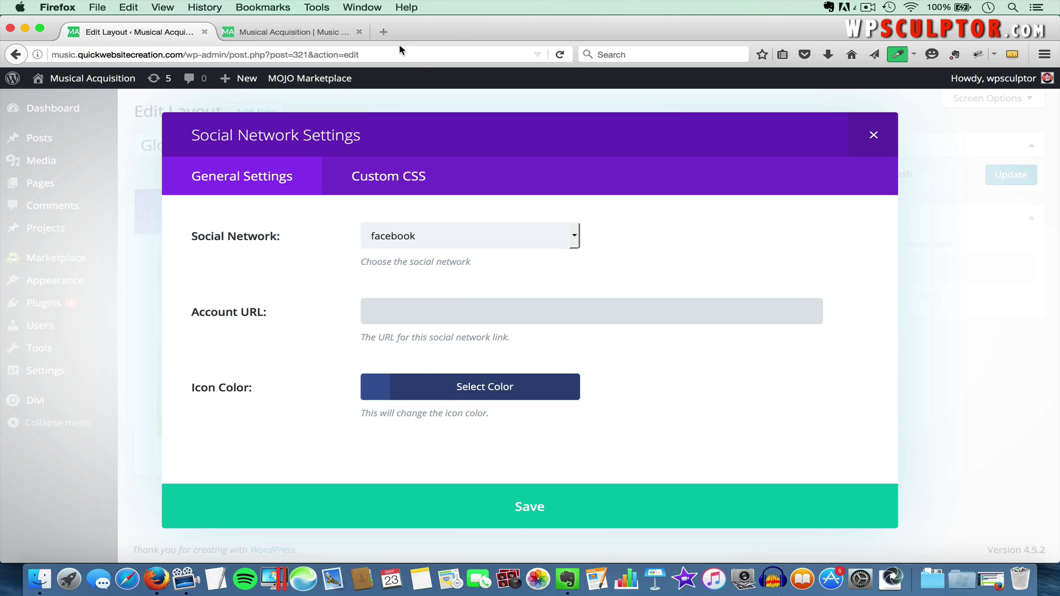
left_click(384, 32)
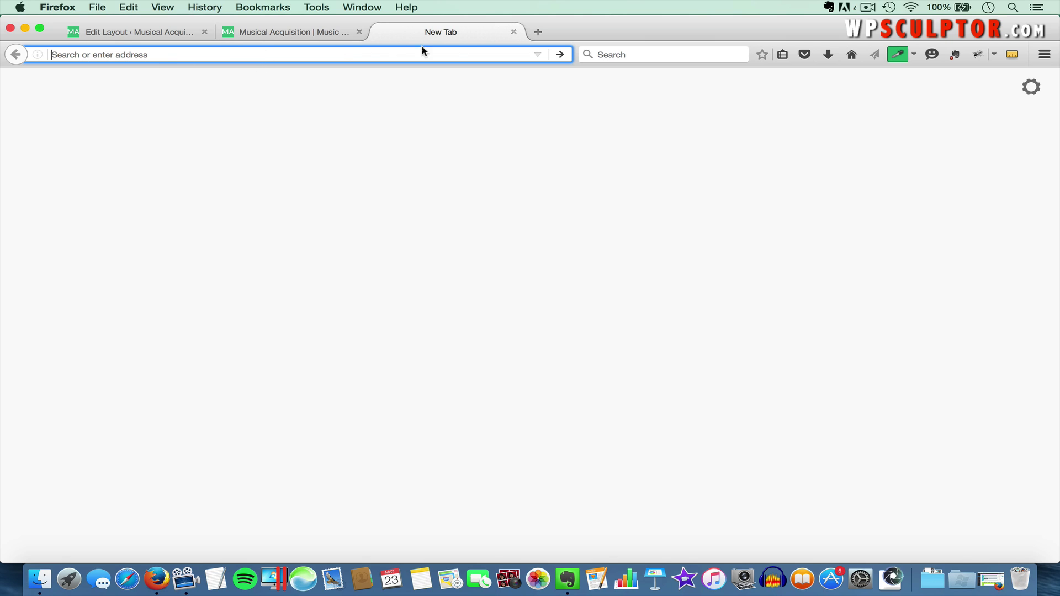
left_click(307, 31)
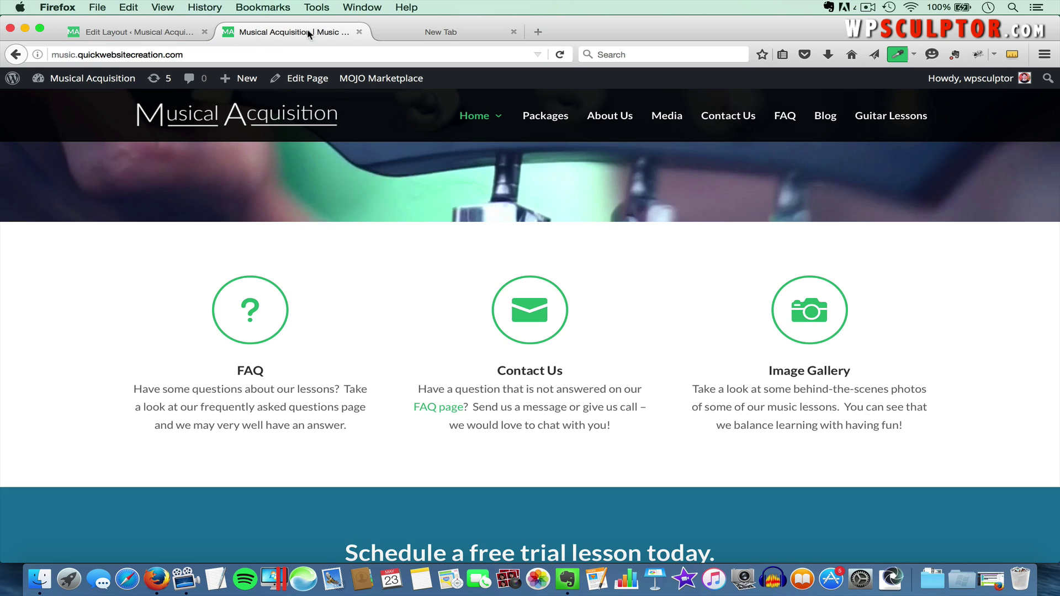
left_click(169, 32)
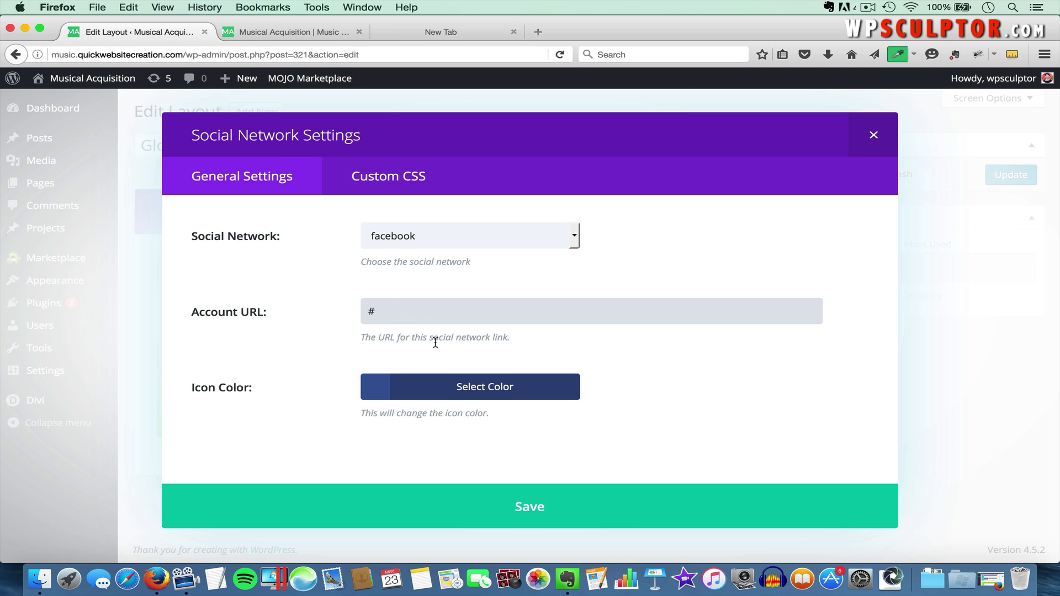
Step: Save facebook with account URL "#" plus Twitter, Youtube and Instagram in the module, and update the Global Test Section layout
left_click(531, 507)
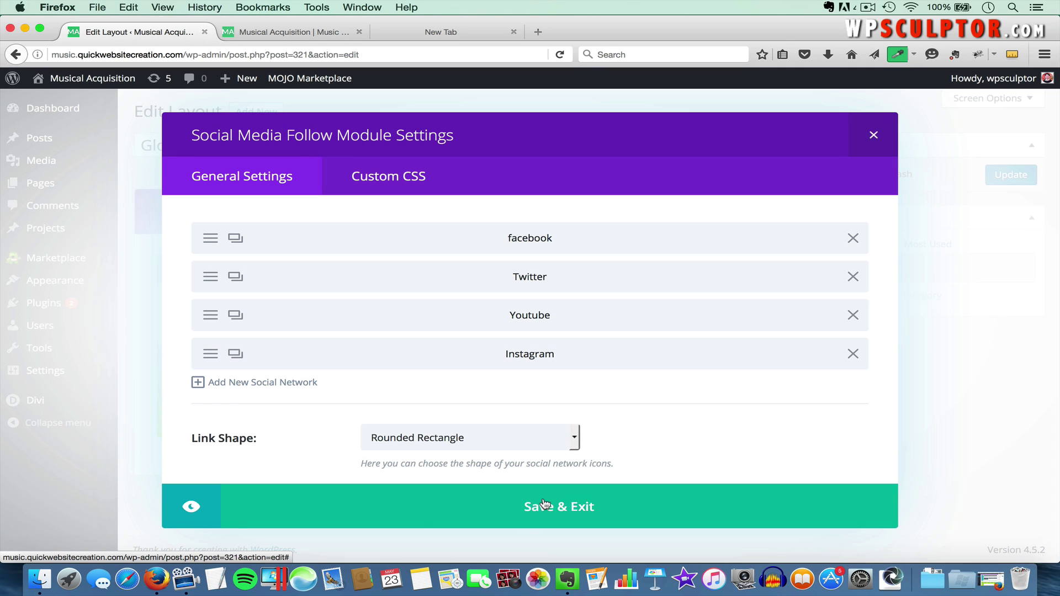
left_click(565, 506)
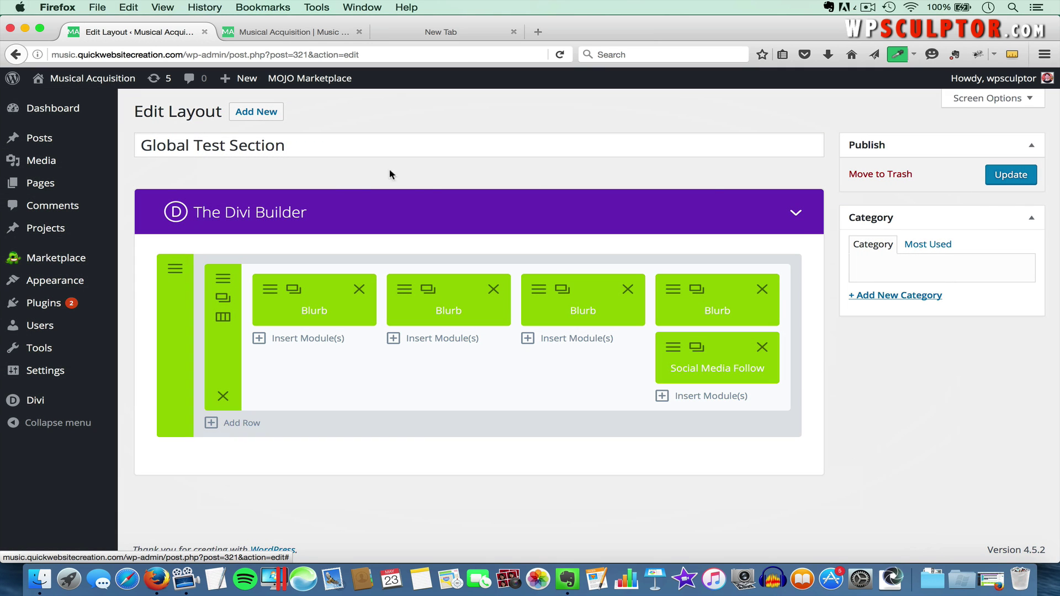
left_click(1010, 176)
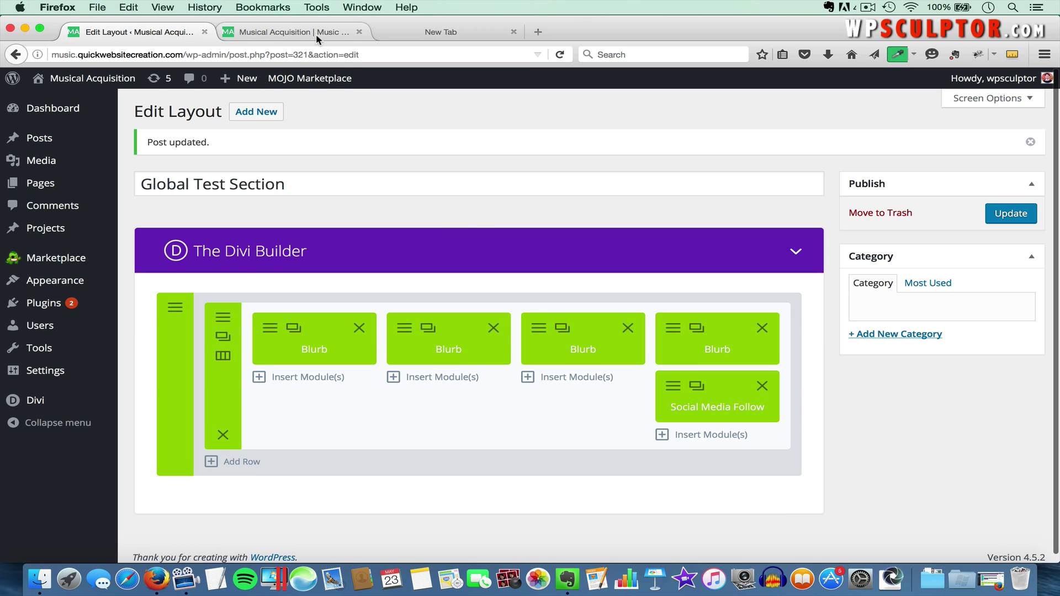
Step: Switch to the live home page and examine the contact section above the footer
left_click(316, 34)
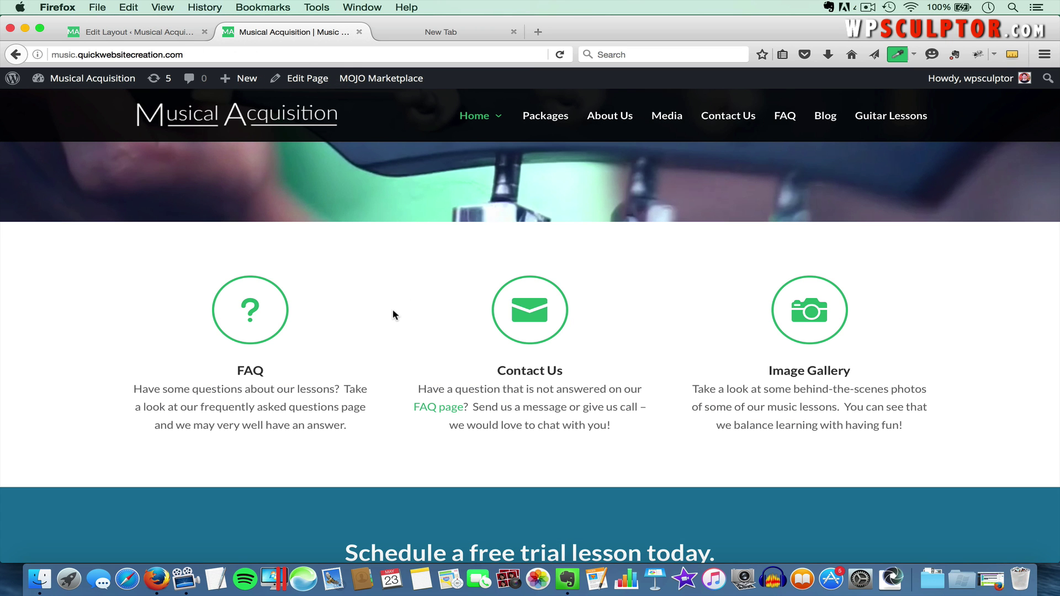
scroll(433, 298, "down", 15)
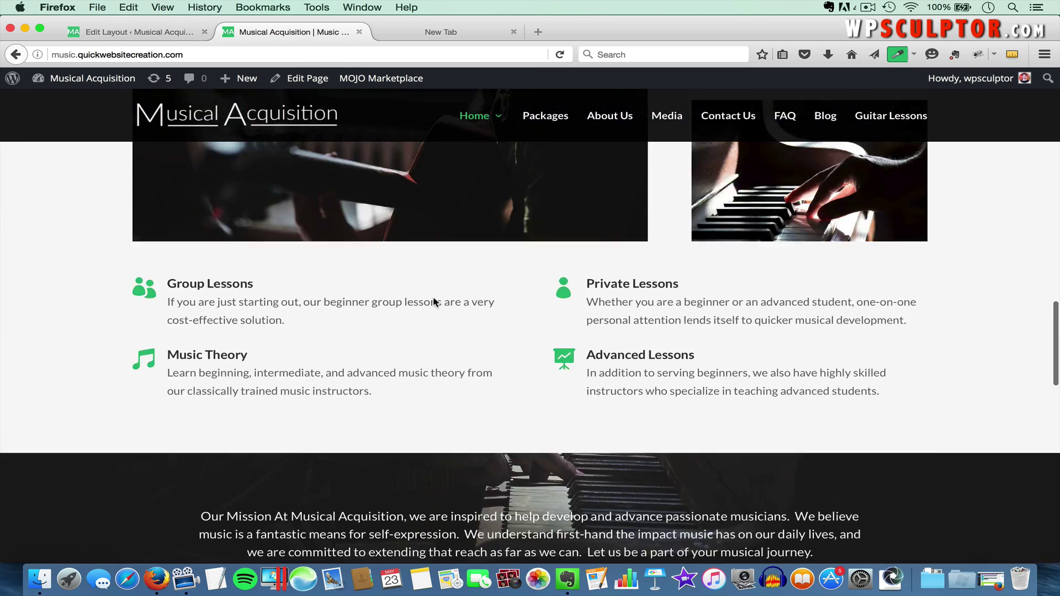
scroll(433, 297, "down", 10)
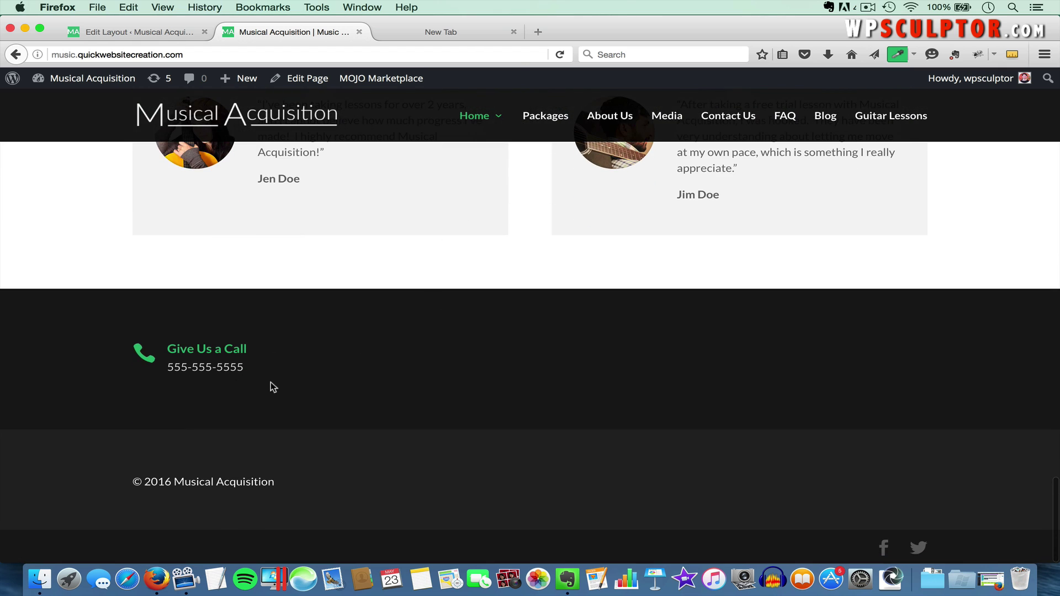
Step: Reload the live home page and examine the contact section there and on the Packages and About Us pages
key("super+r")
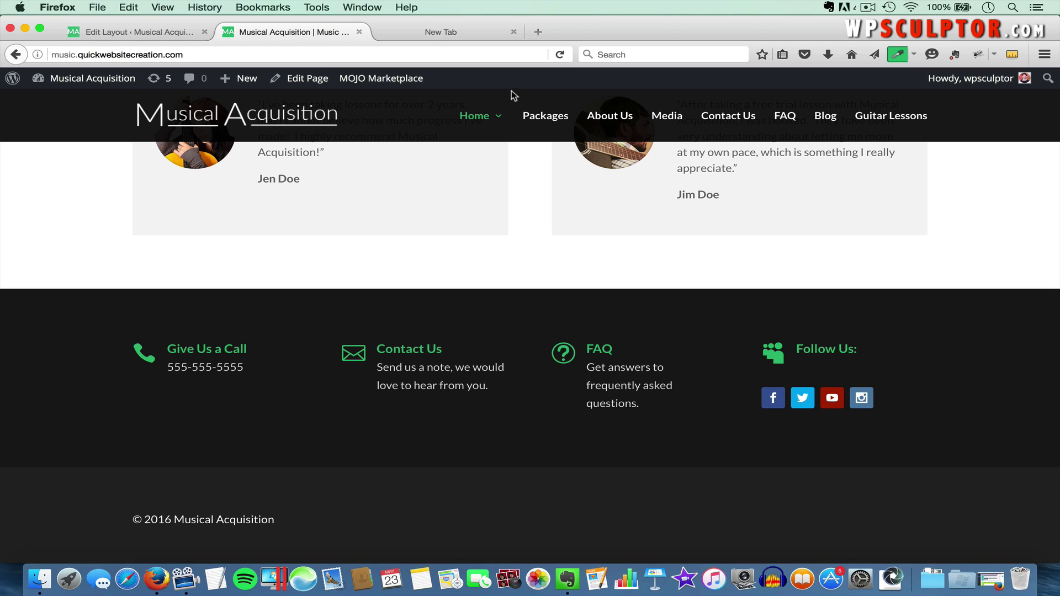
left_click(551, 122)
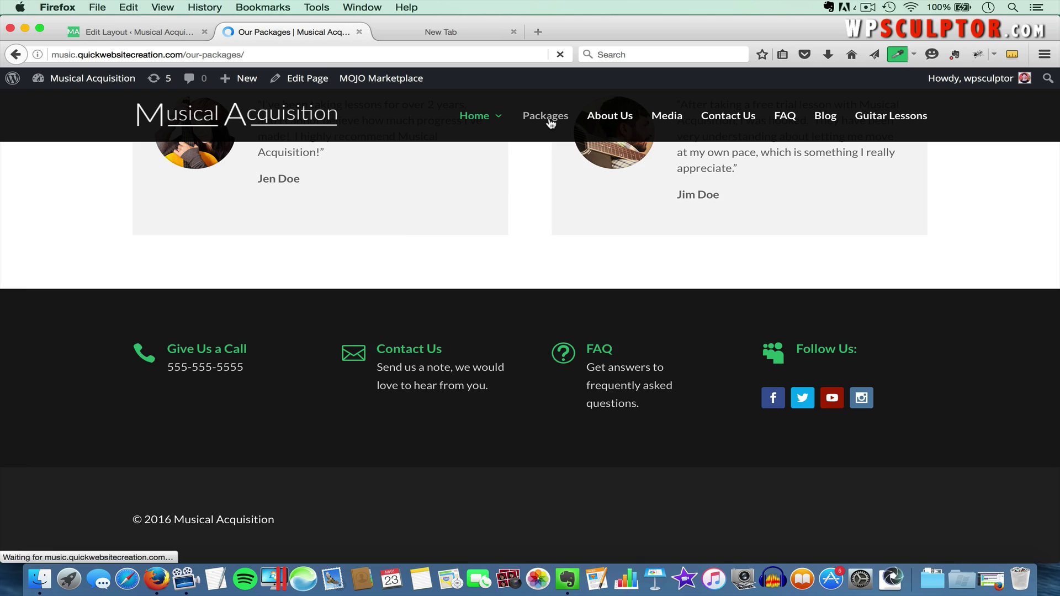
scroll(508, 288, "down", 15)
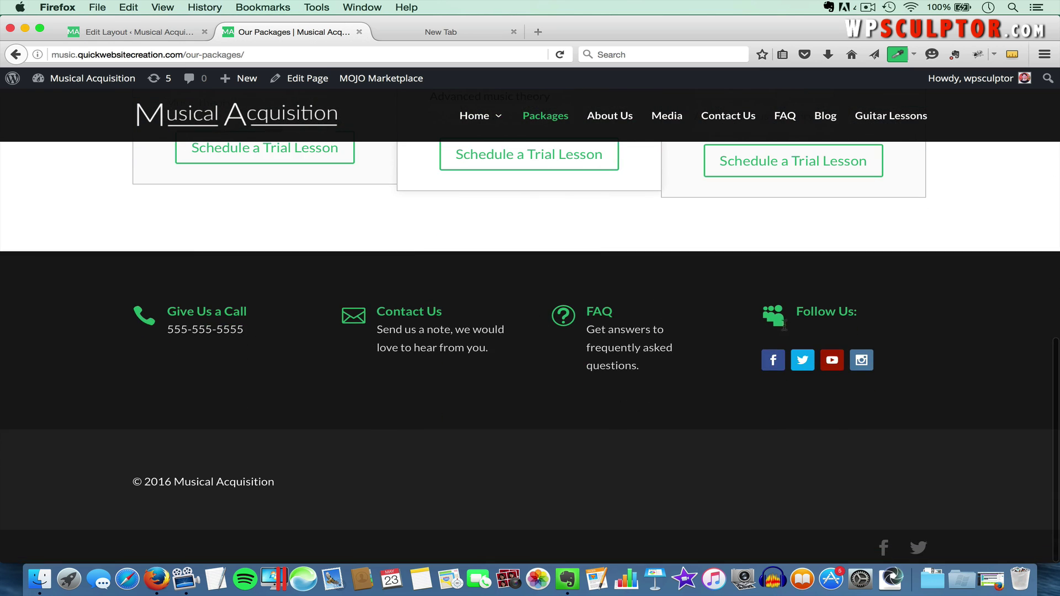
left_click(626, 122)
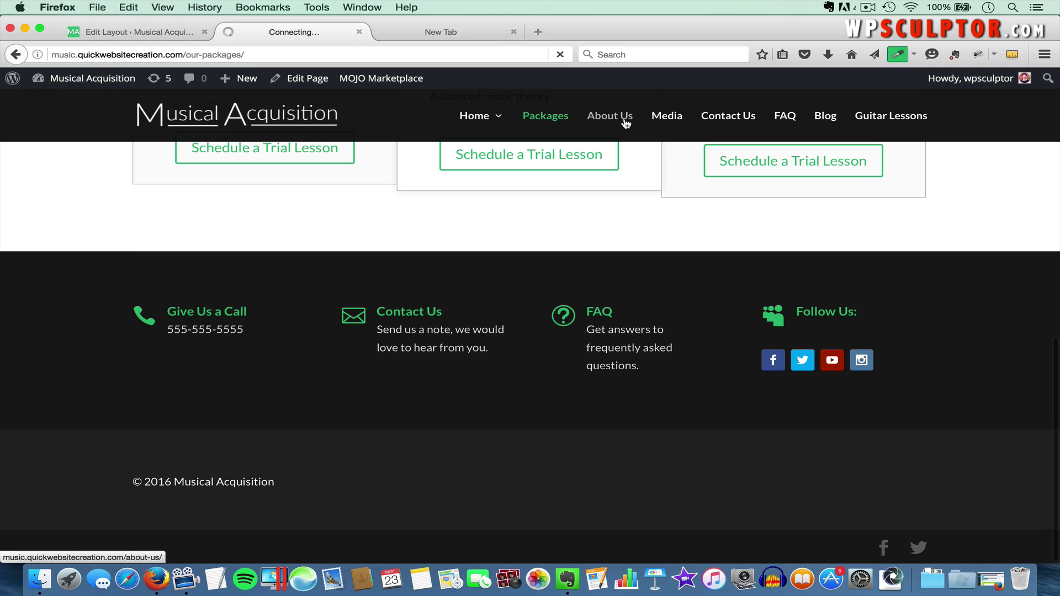
scroll(591, 364, "down", 10)
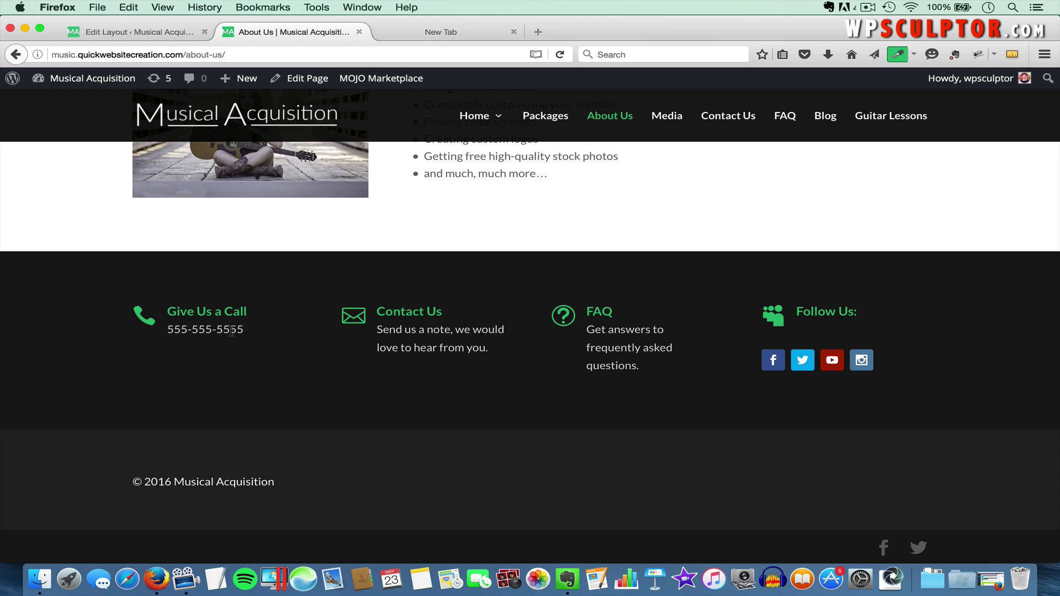
Step: Return to the WordPress admin and open the About Us page for editing at its global four-column section
left_click(163, 34)
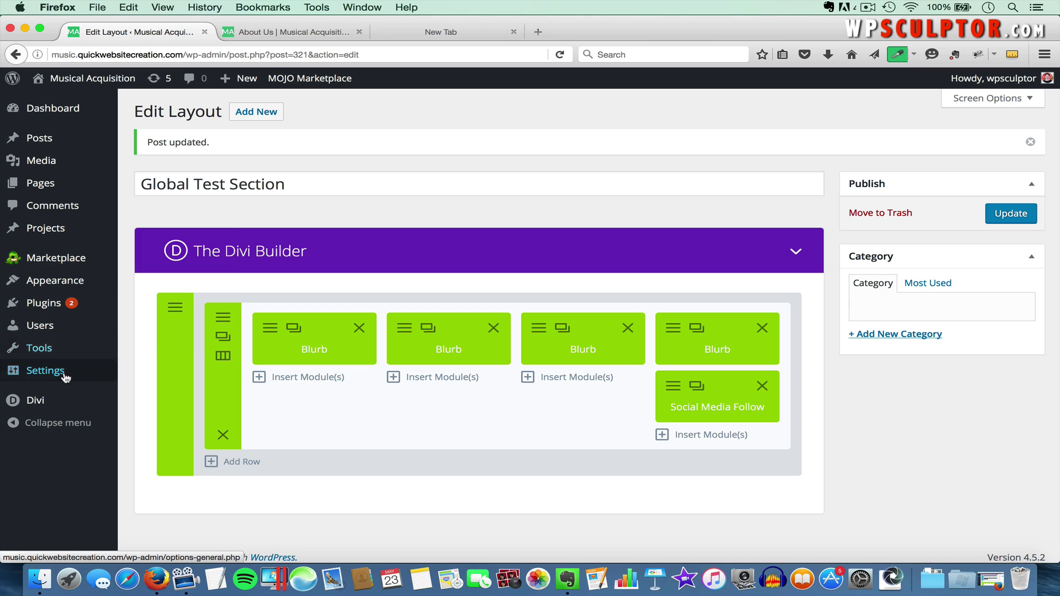
mouse_move(37, 408)
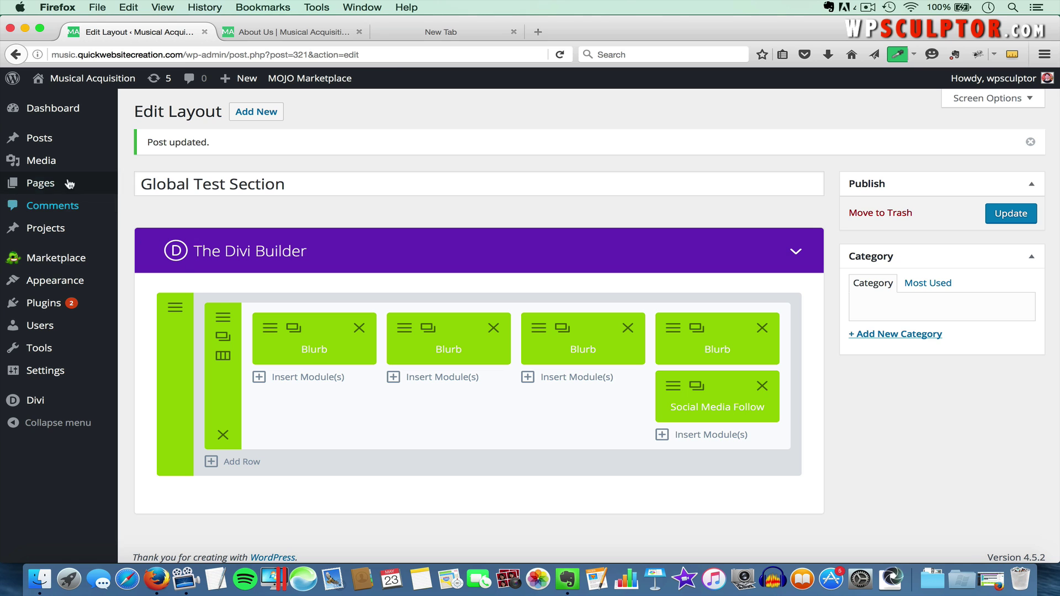
mouse_move(62, 183)
left_click(146, 187)
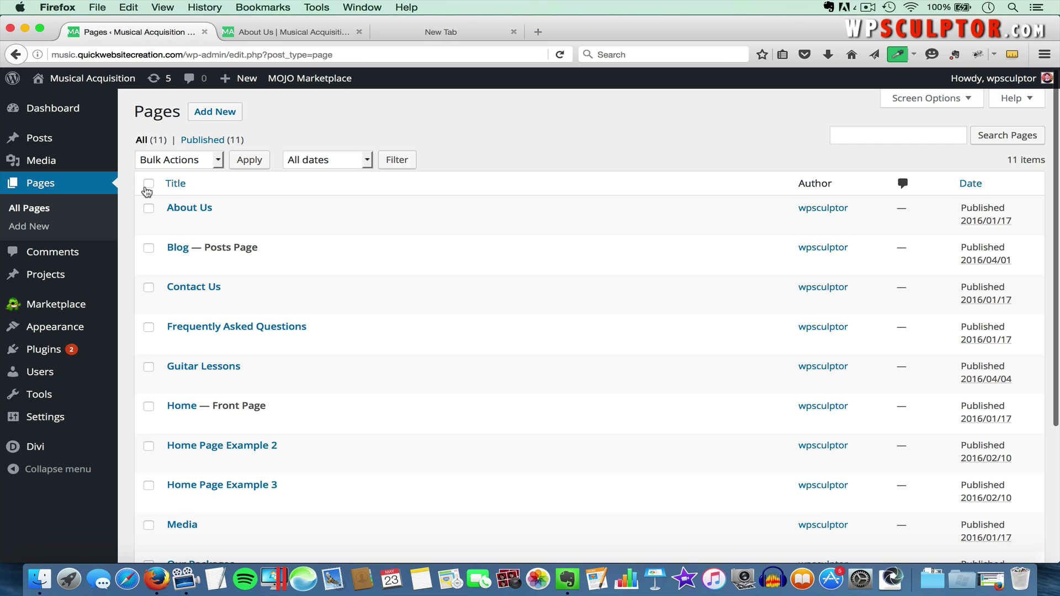
left_click(193, 210)
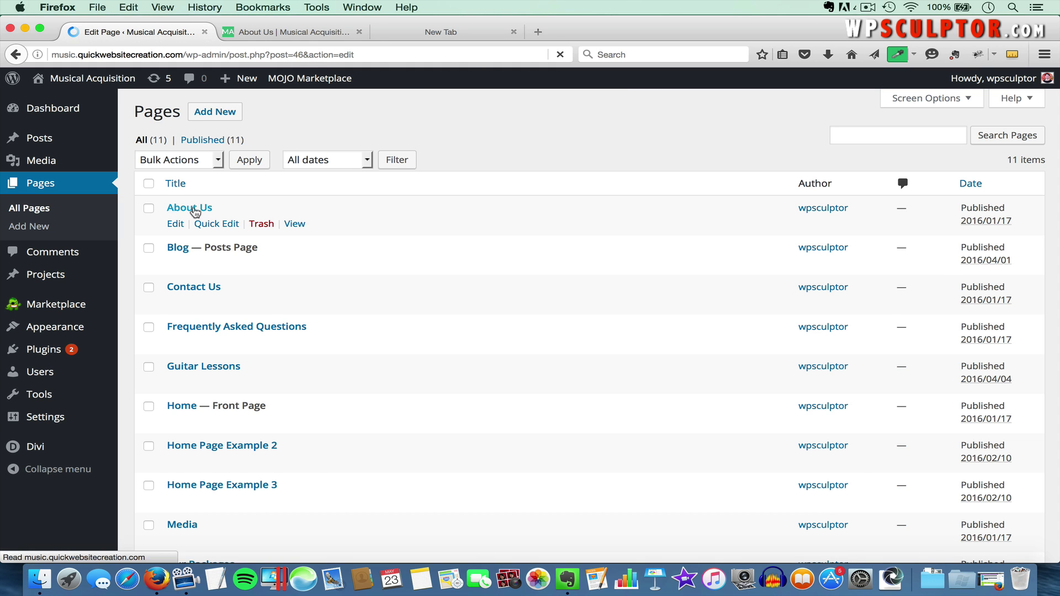
scroll(459, 318, "down", 5)
scroll(459, 318, "down", 3)
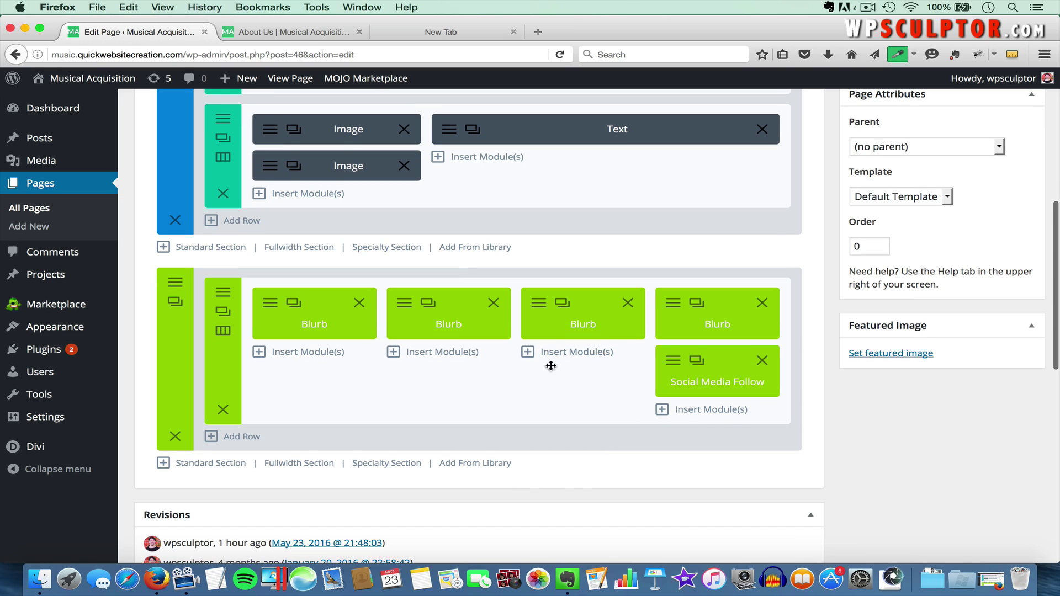
Step: Replace the last four digits of the phone number in the Give Us a Call blurb, save the module and update the About Us page
left_click(271, 304)
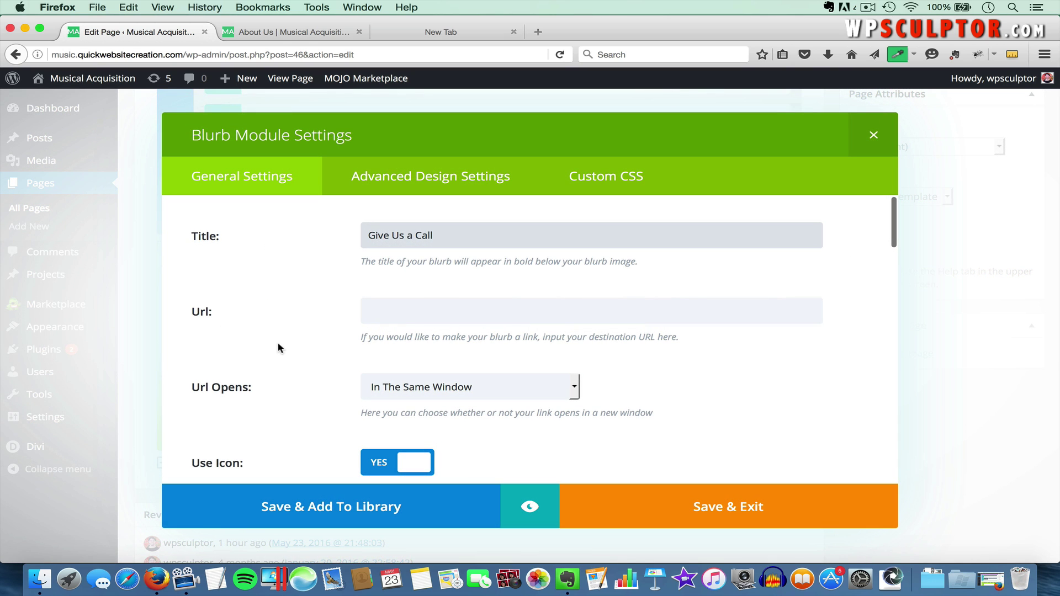
scroll(293, 349, "down", 3)
scroll(293, 355, "down", 15)
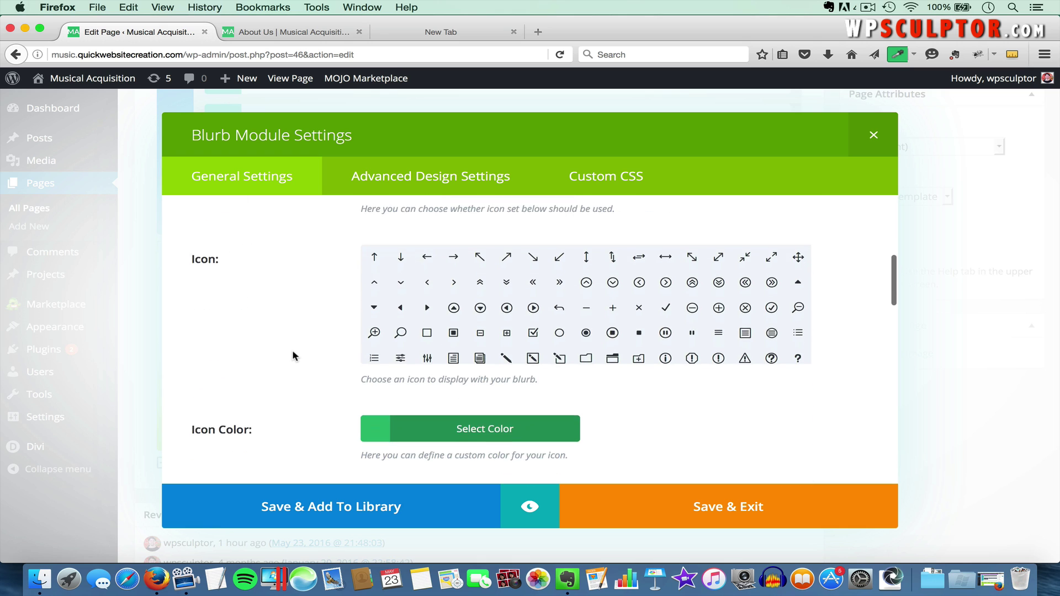
scroll(293, 352, "down", 5)
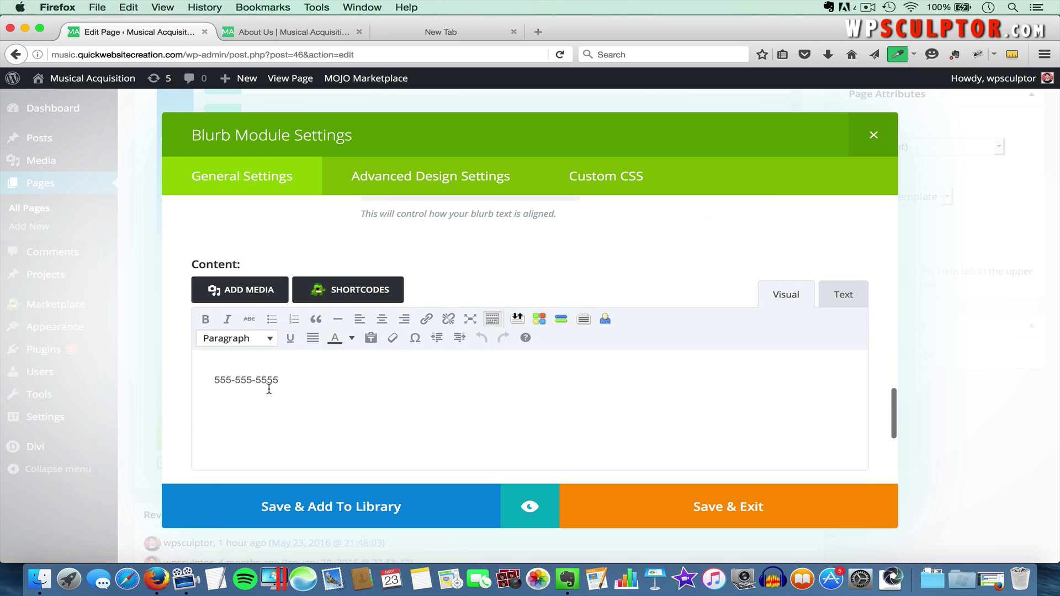
double_click(269, 379)
type("1234")
left_click(696, 508)
scroll(1027, 315, "up", 5)
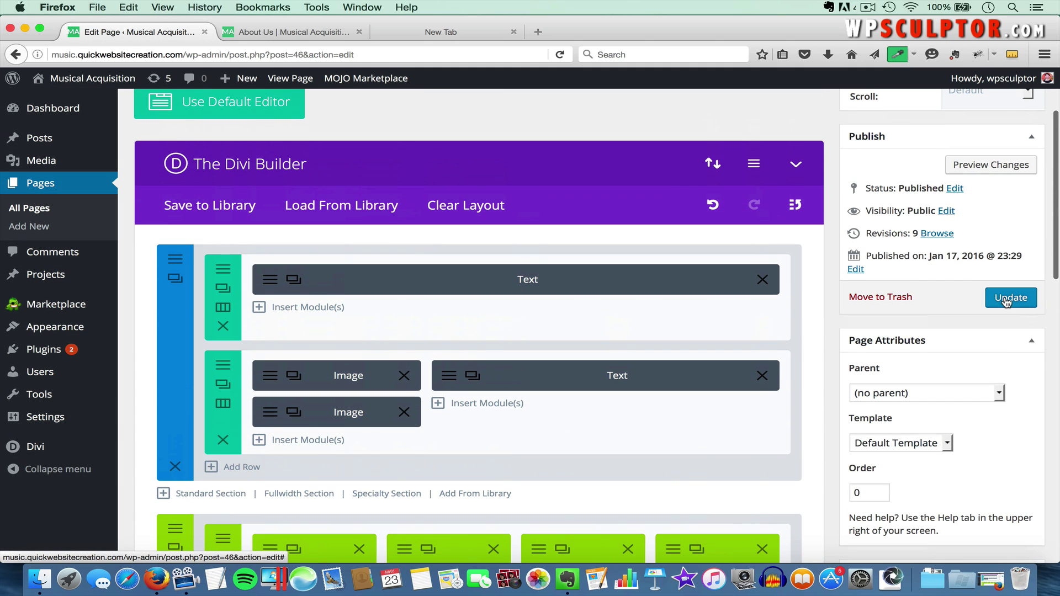
left_click(1006, 298)
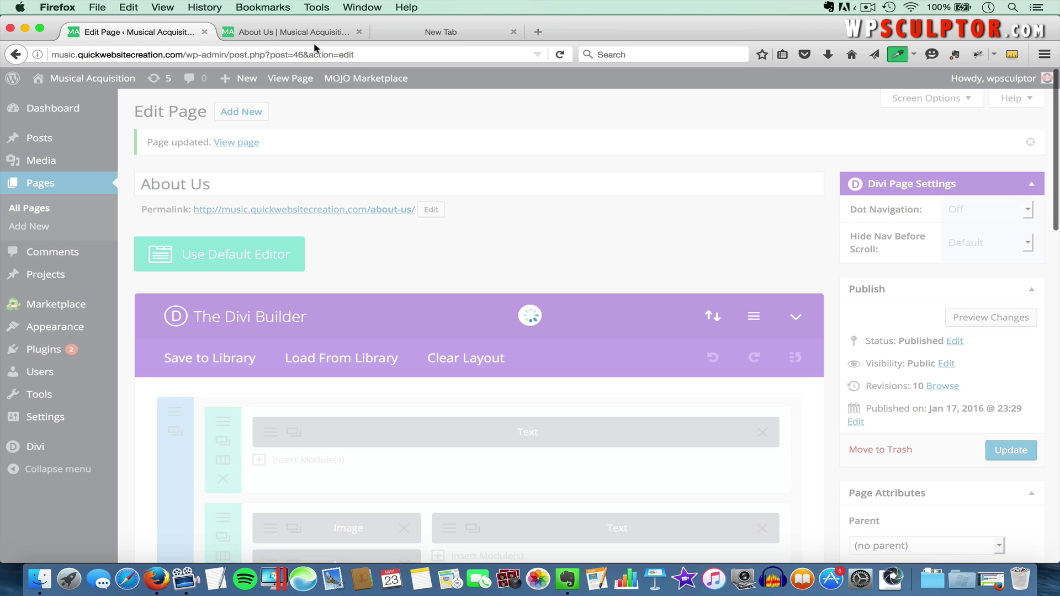
Step: Reload the live About Us page and check the blurb's phone number there and on the Packages and Home pages
left_click(312, 34)
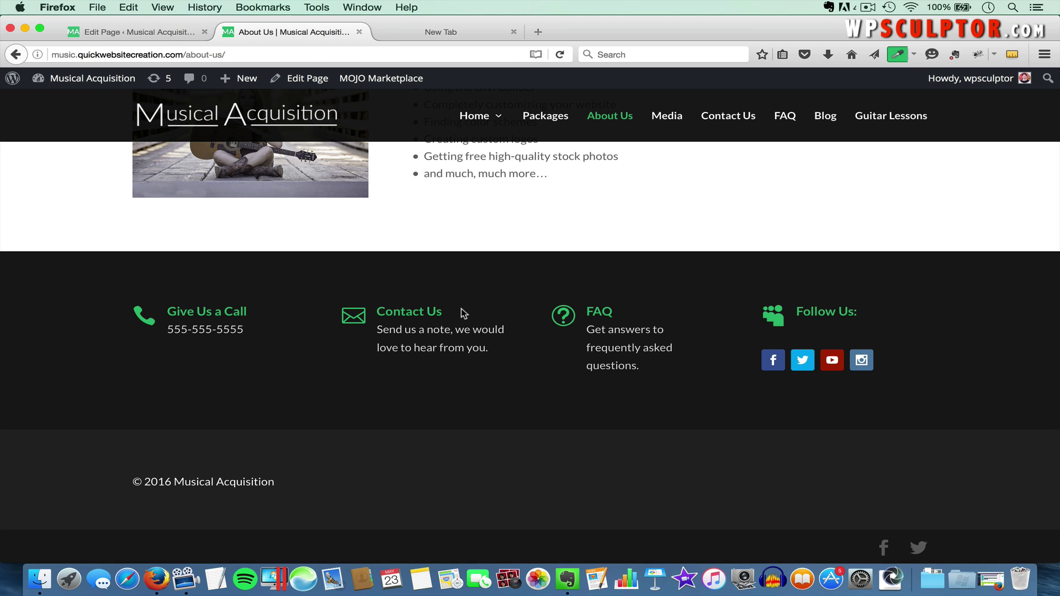
key("super+r")
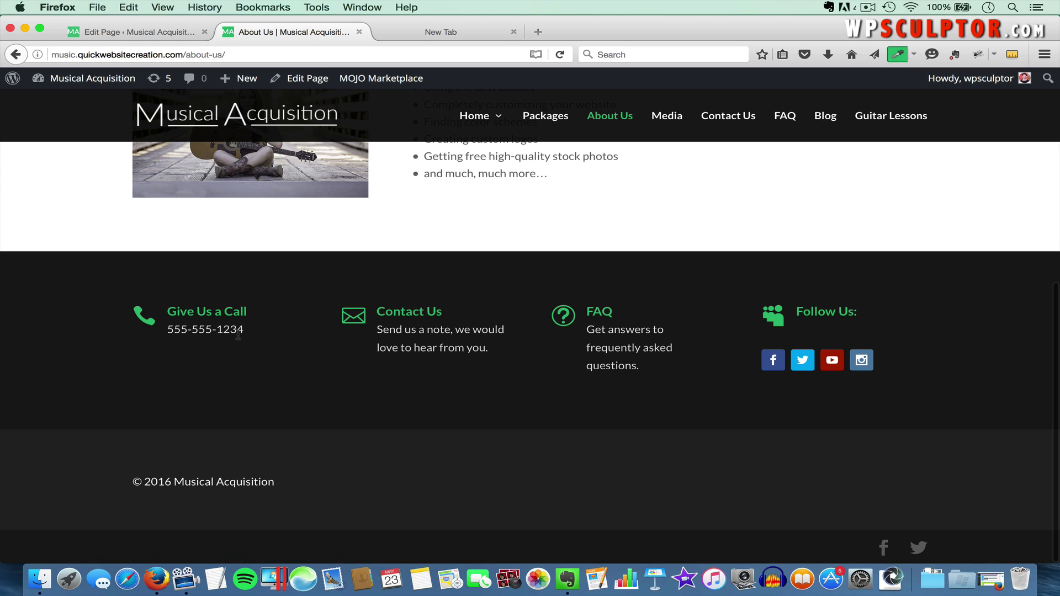
left_click(558, 116)
scroll(506, 280, "down", 15)
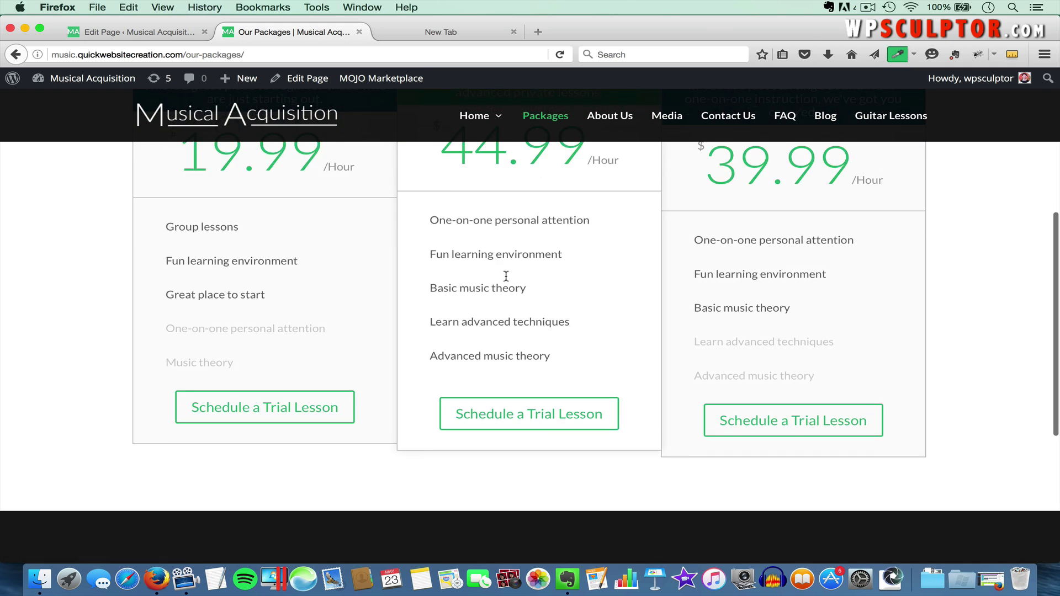
mouse_move(483, 117)
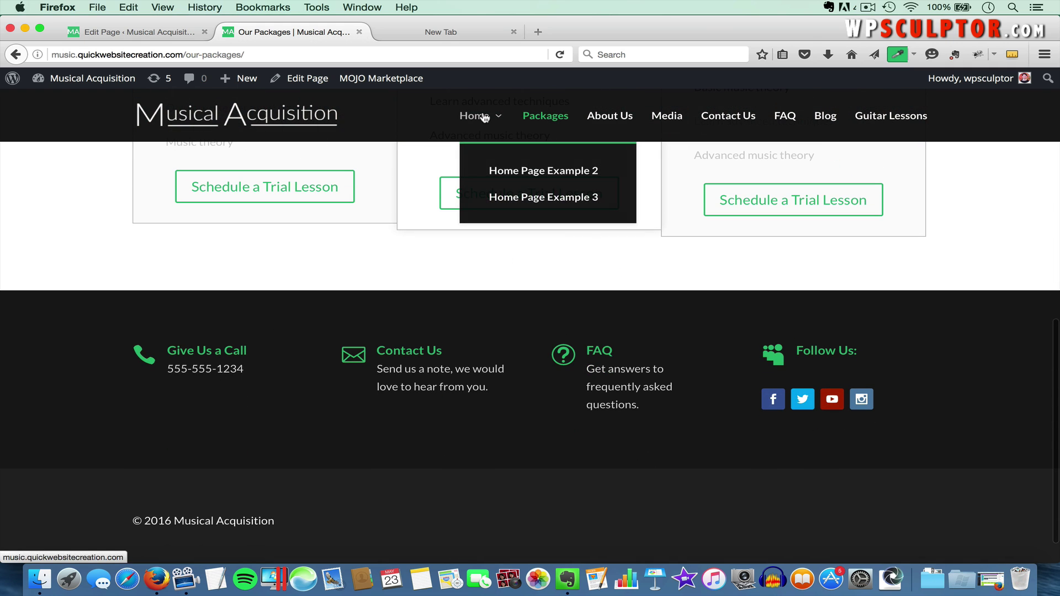
scroll(436, 298, "down", 10)
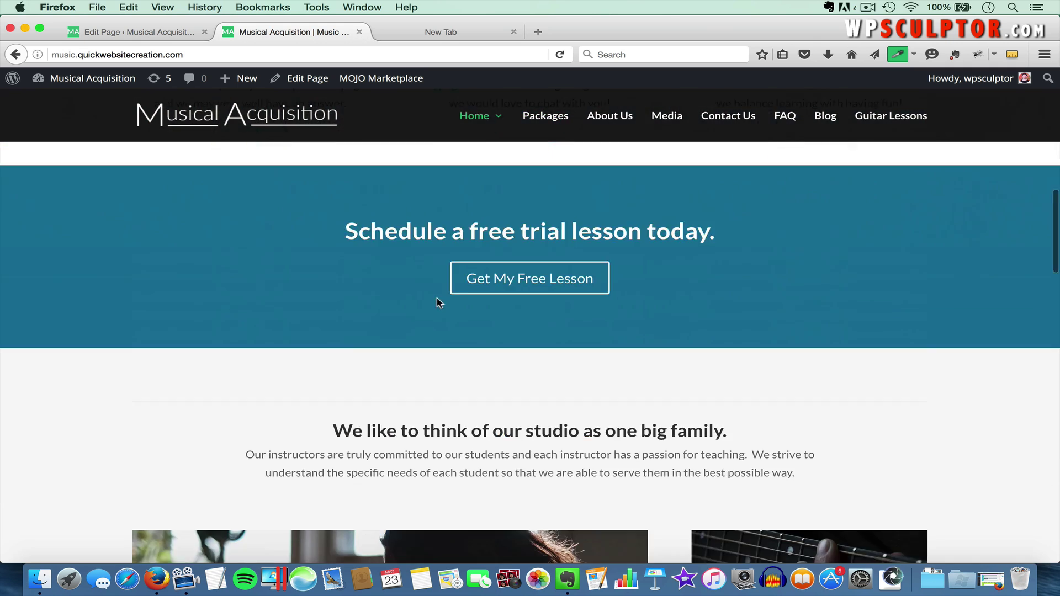
scroll(436, 298, "down", 4)
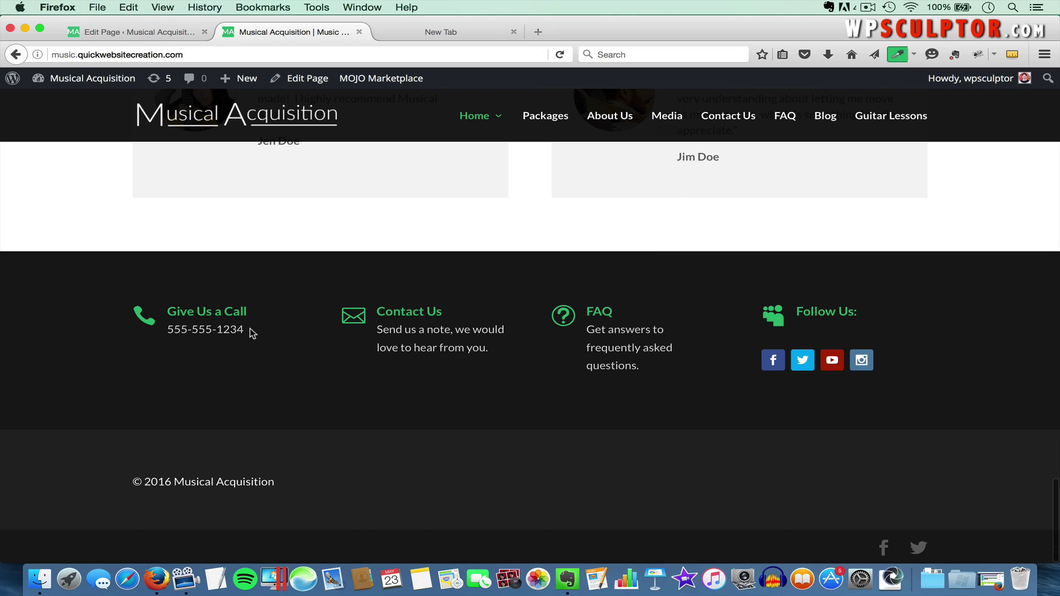